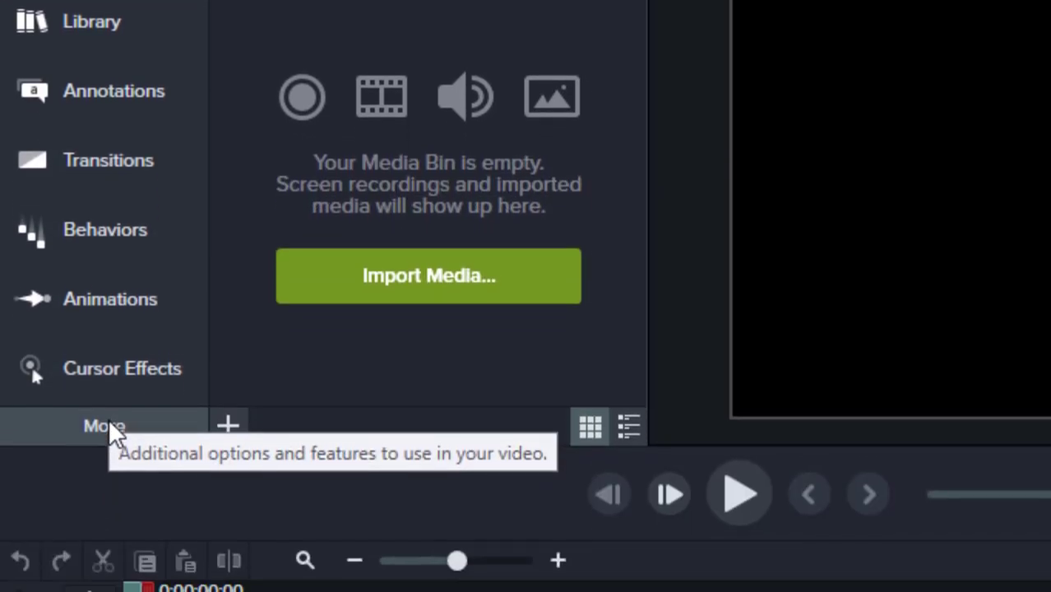
Import the video file "Add New Sheet Rename Duplicate Delete Google Spread Sheets How To.mp4" into the media bin
{"action": "left_click", "coordinate": [110, 425]}
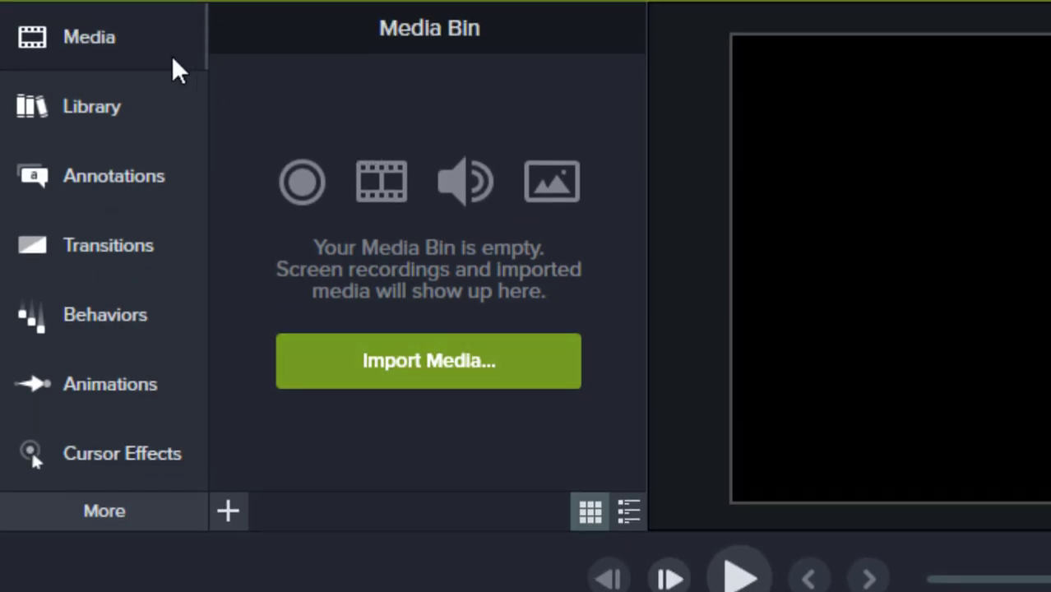
{"action": "left_click", "coordinate": [93, 53]}
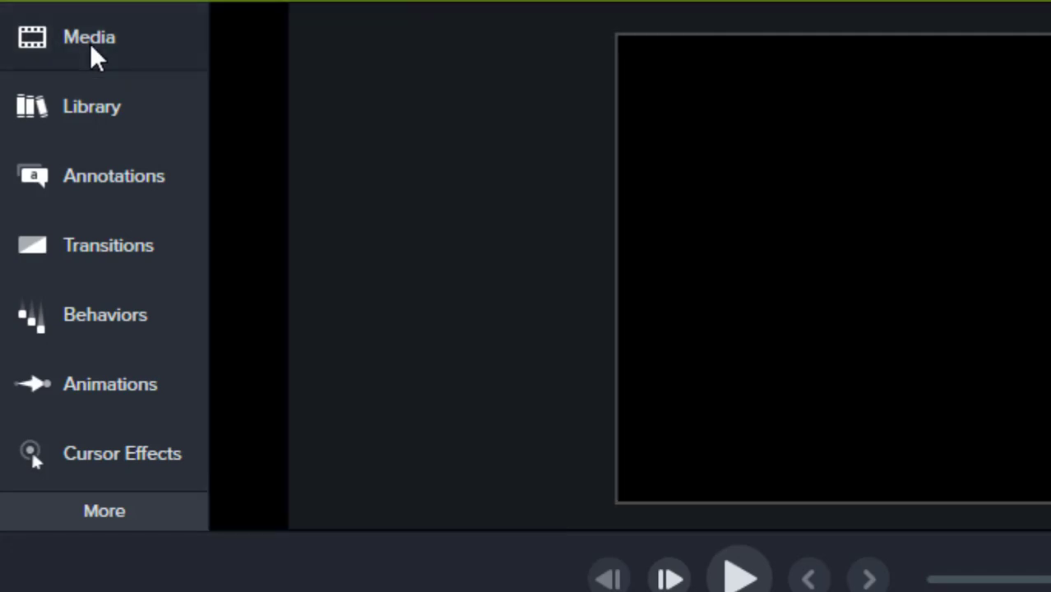
{"action": "left_click", "coordinate": [92, 48]}
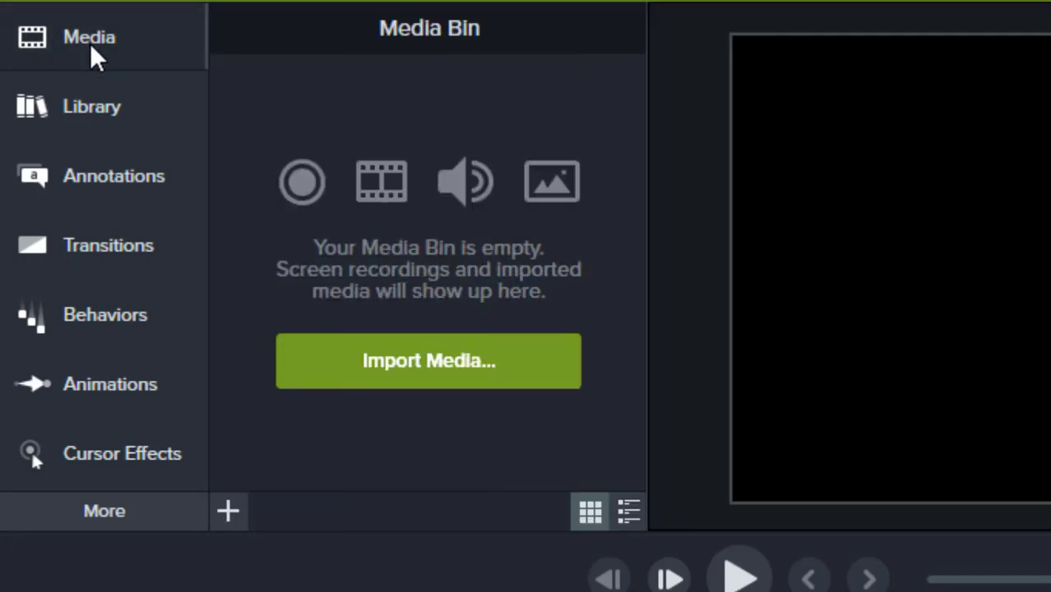
{"action": "left_click", "coordinate": [392, 357]}
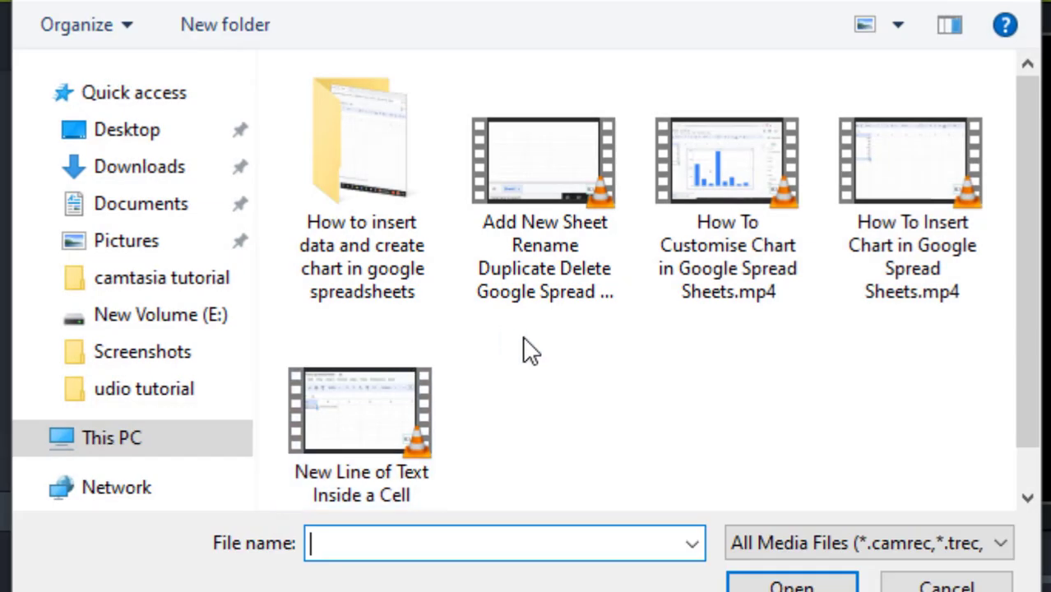
{"action": "left_click", "coordinate": [587, 220]}
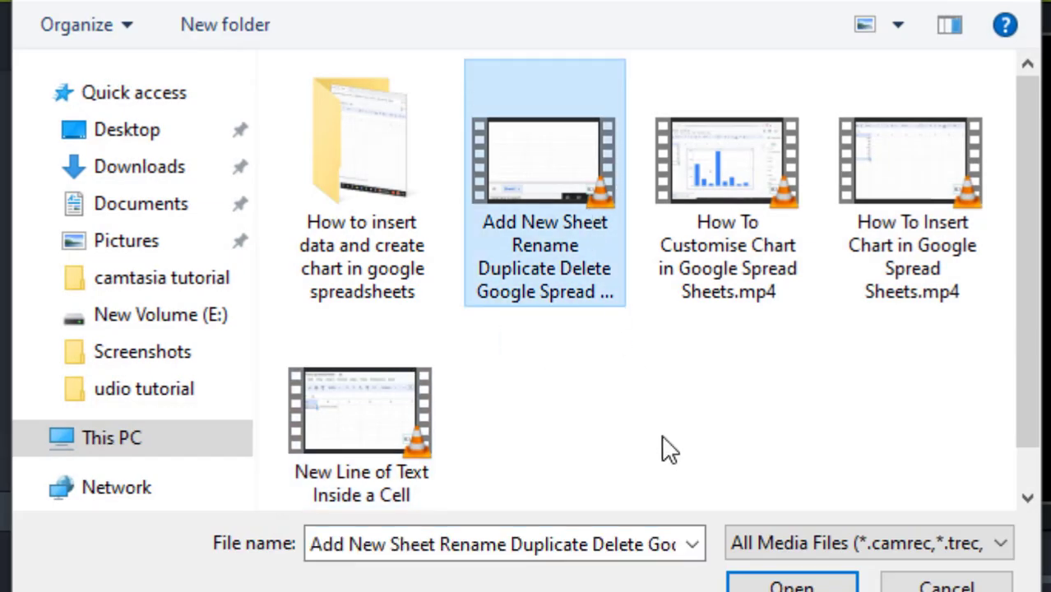
{"action": "left_click", "coordinate": [791, 586]}
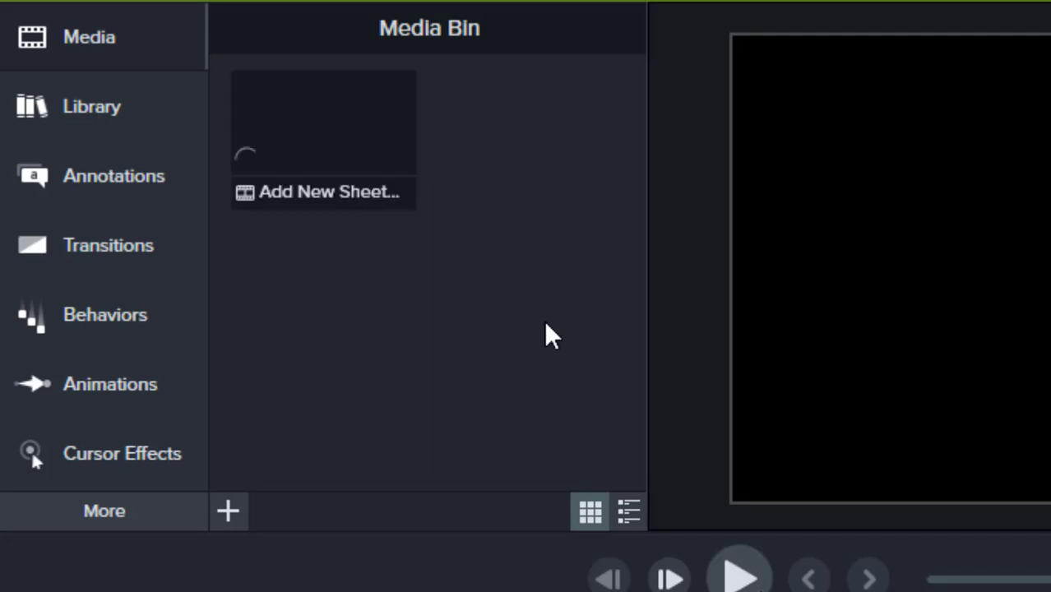
Place the imported spreadsheet video at the start of Track 1 on the timeline
{"action": "left_click", "coordinate": [336, 165]}
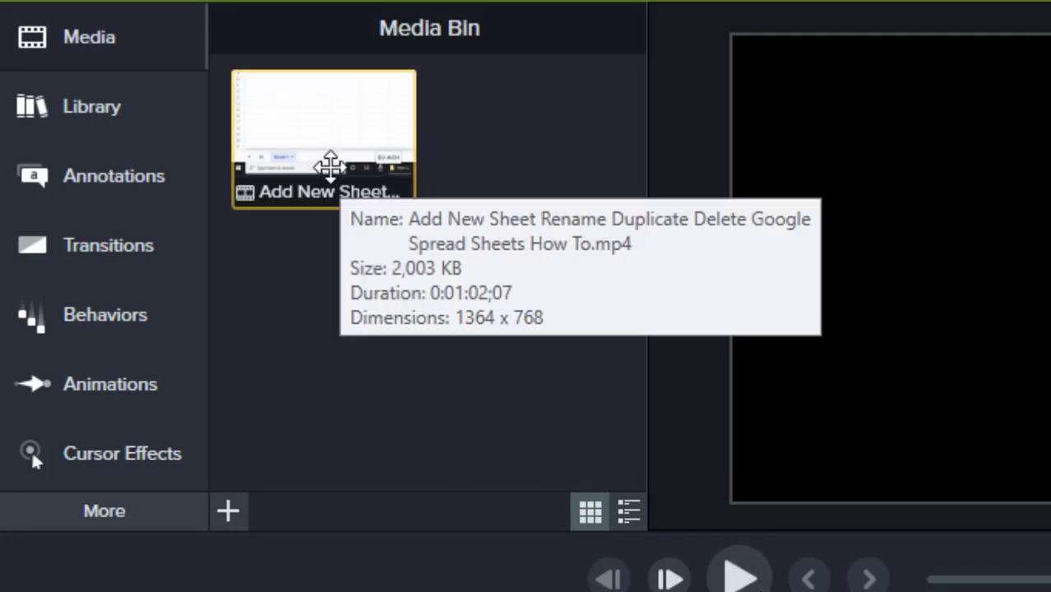
{"action": "left_click_drag", "start_coordinate": [329, 127], "coordinate": [74, 580]}
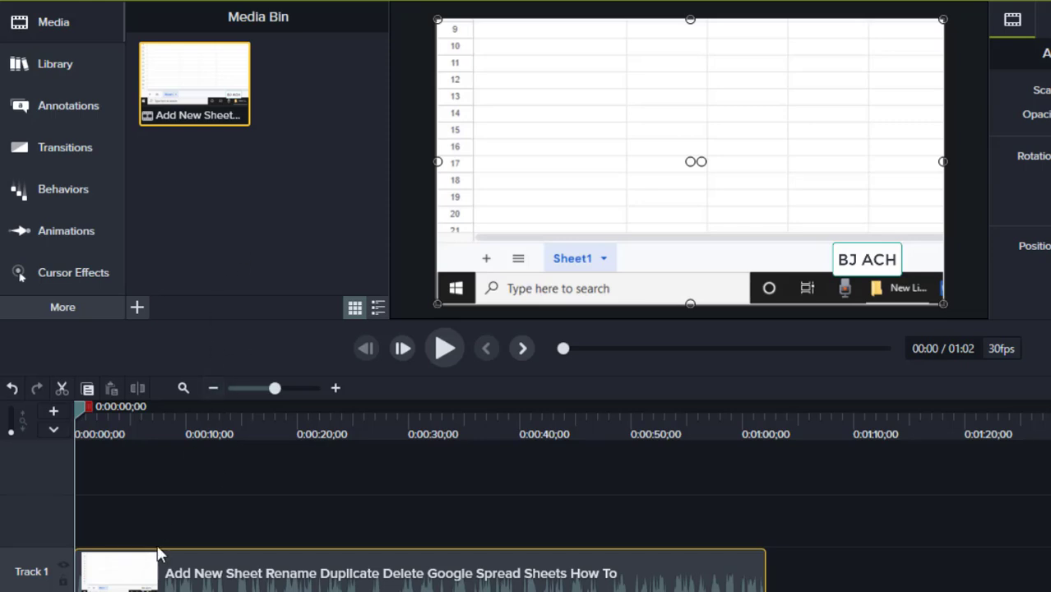
{"action": "left_click_drag", "start_coordinate": [206, 89], "coordinate": [175, 116]}
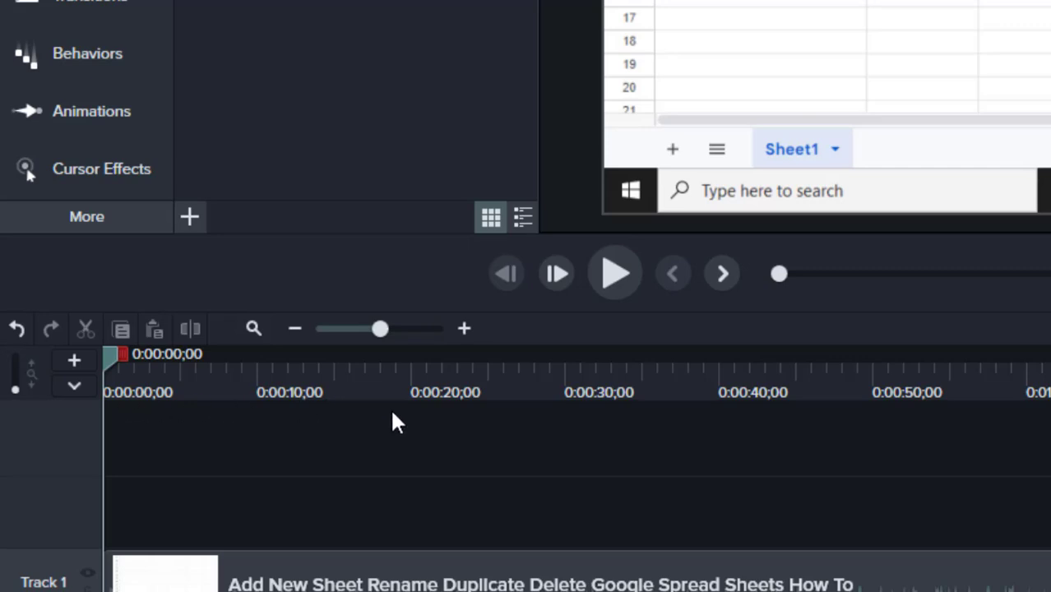
{"action": "left_click", "coordinate": [464, 329]}
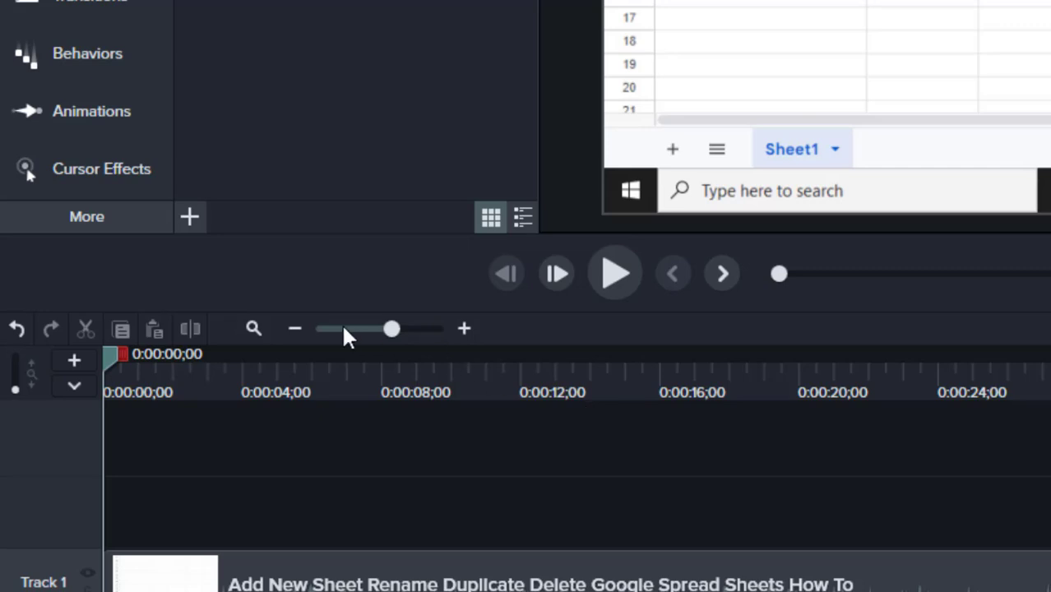
{"action": "left_click", "coordinate": [306, 331]}
{"action": "left_click", "coordinate": [306, 331]}
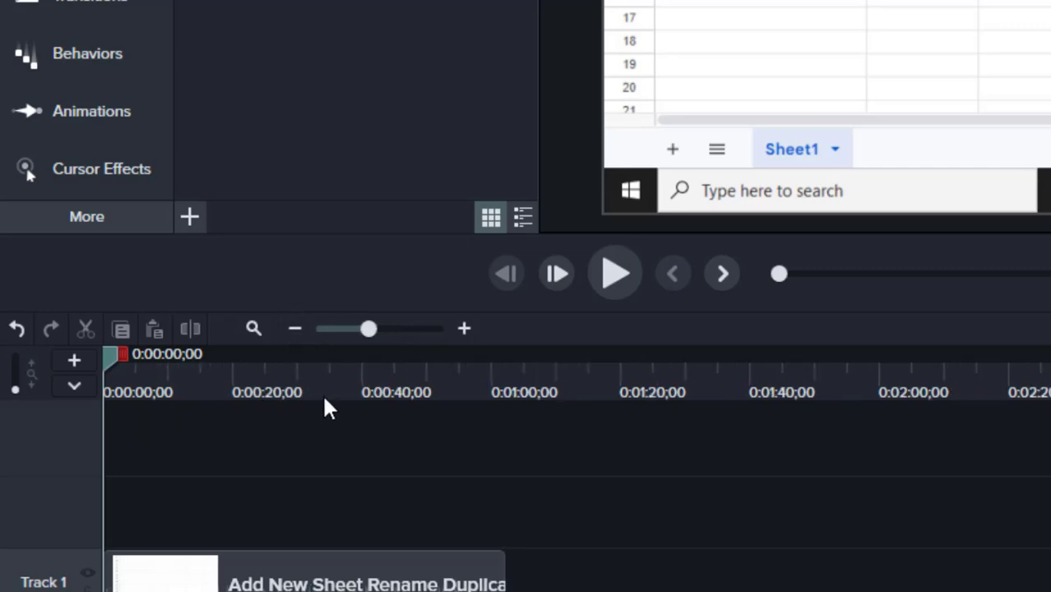
{"action": "left_click", "coordinate": [464, 329]}
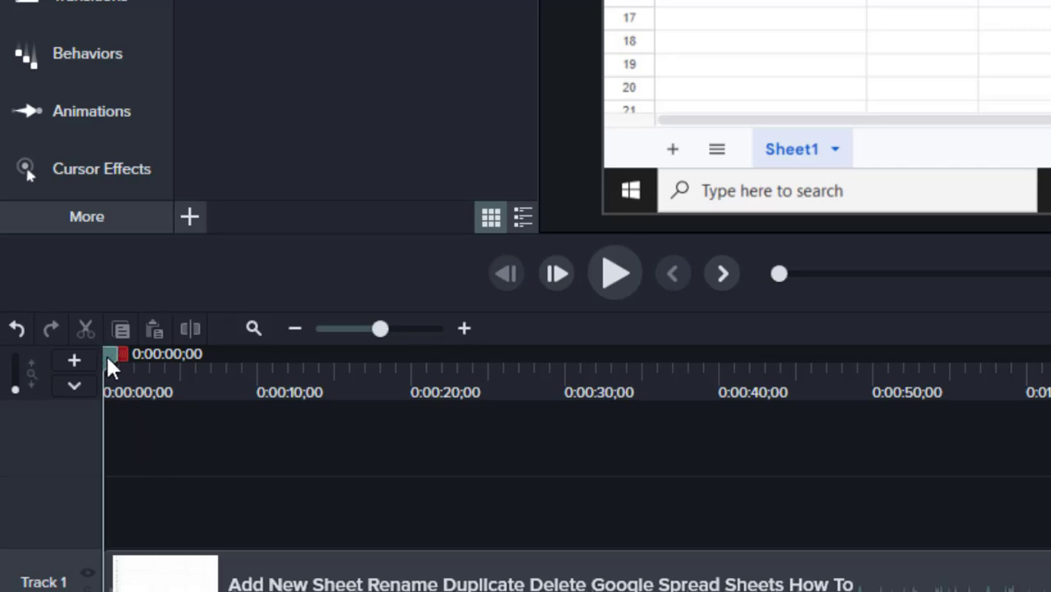
Split the clip on Track 1 at 0:00:20;00
{"action": "left_click_drag", "start_coordinate": [108, 357], "coordinate": [454, 399]}
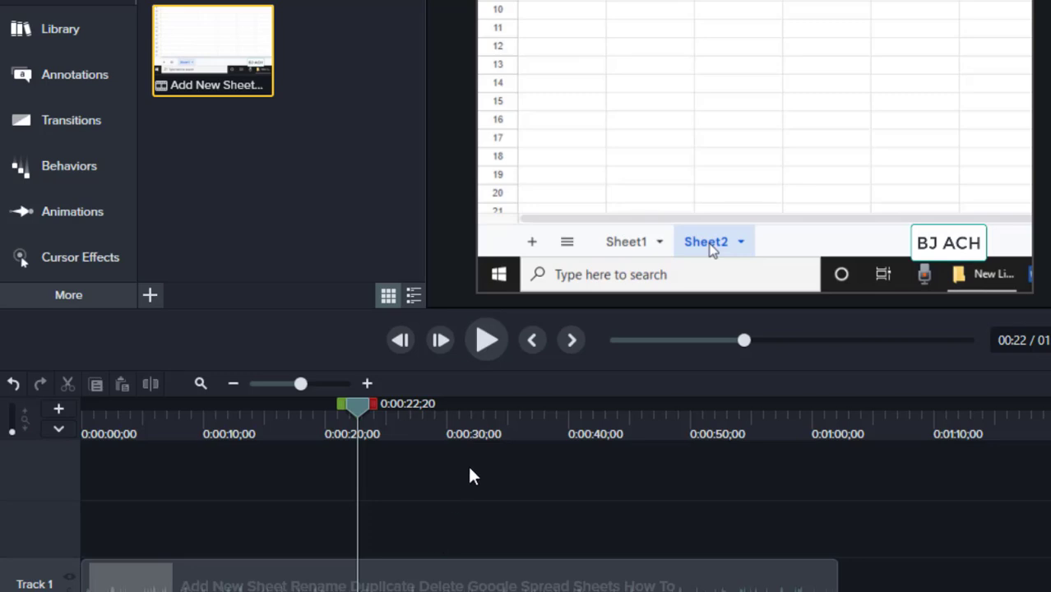
{"action": "left_click_drag", "start_coordinate": [358, 405], "coordinate": [453, 403]}
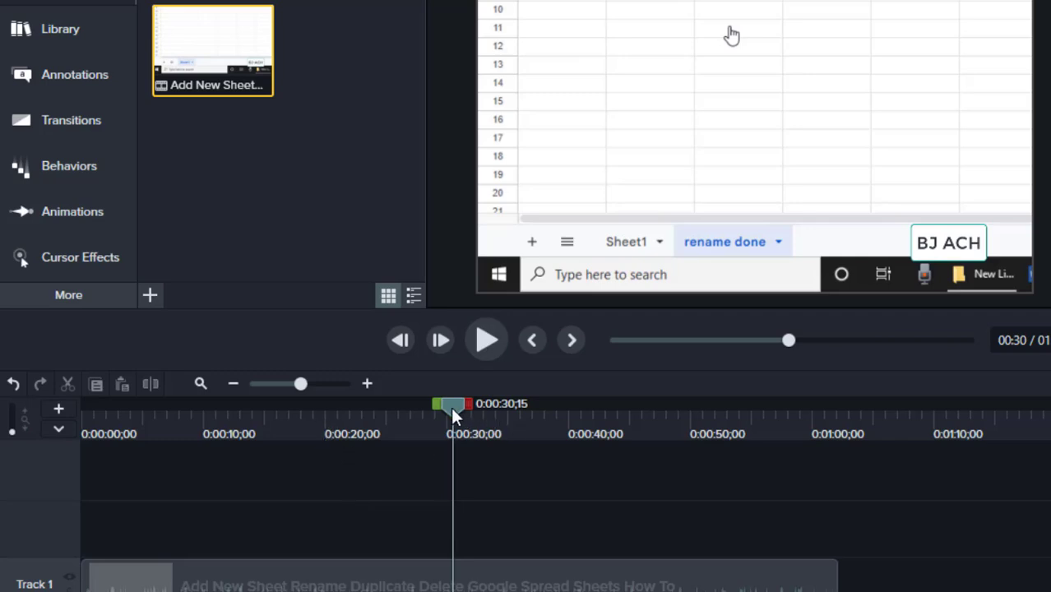
{"action": "left_click_drag", "start_coordinate": [451, 408], "coordinate": [334, 424]}
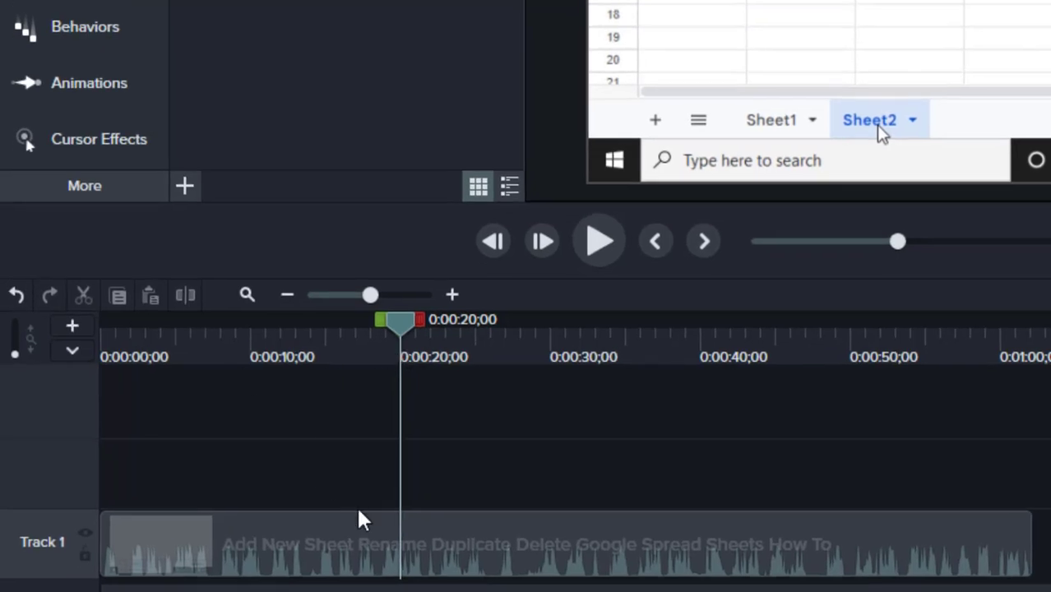
{"action": "left_click", "coordinate": [383, 556]}
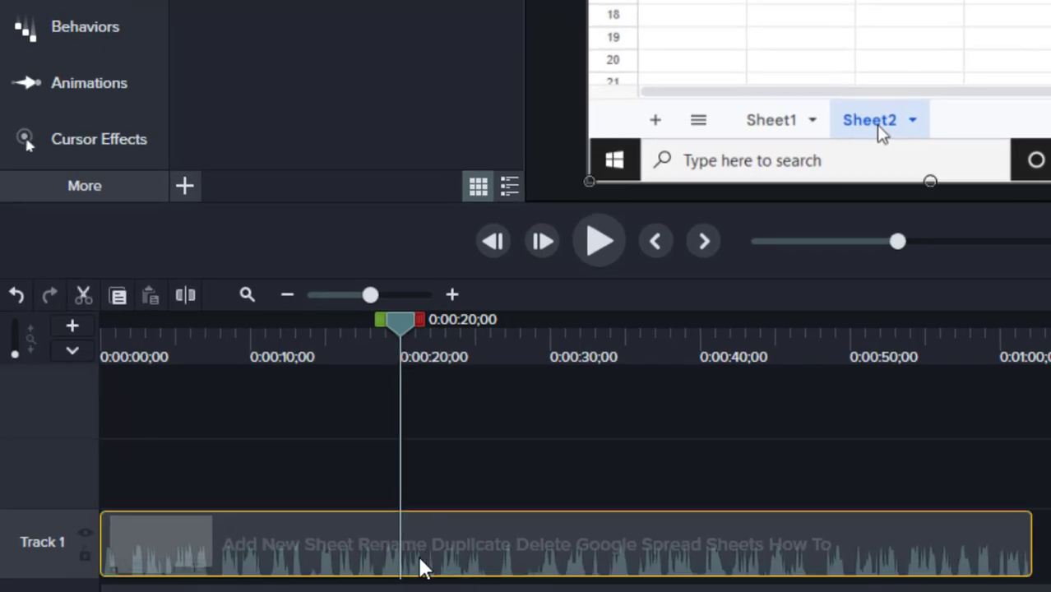
{"action": "left_click", "coordinate": [188, 295]}
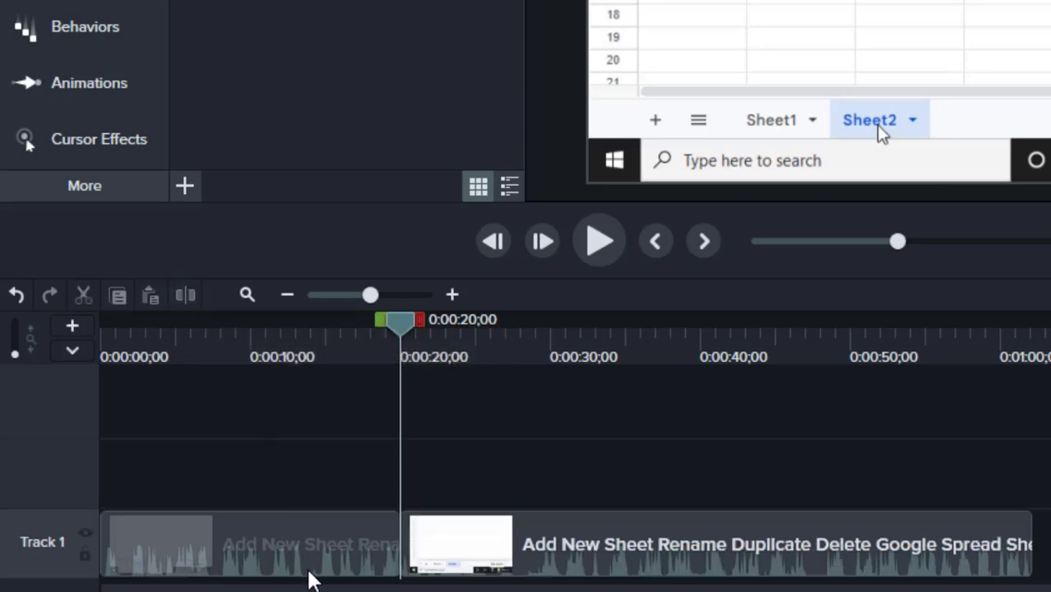
Split the second segment on Track 1 at 0:00:31;00
{"action": "left_click", "coordinate": [334, 564]}
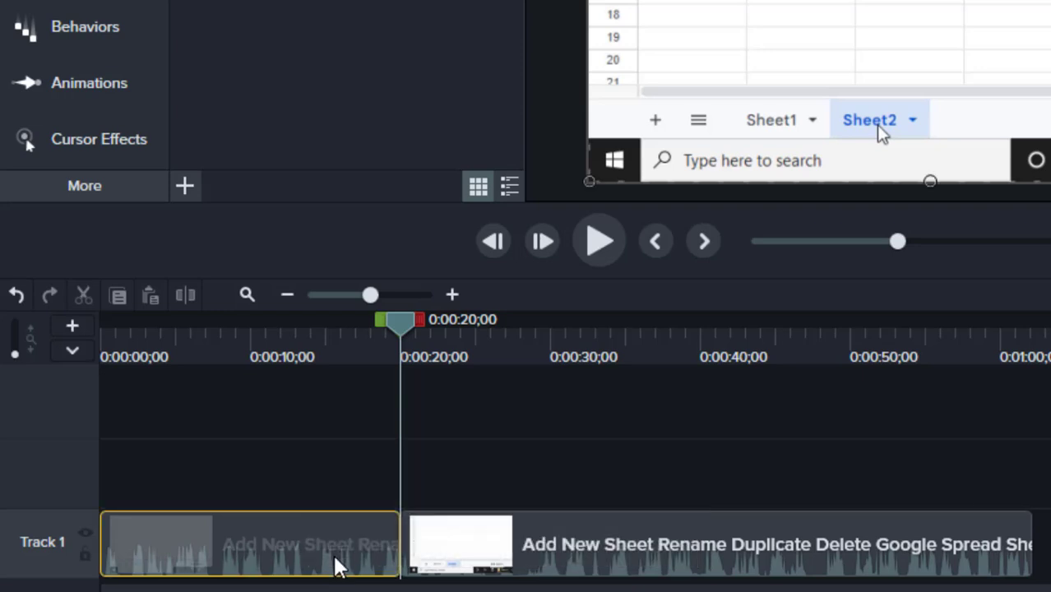
{"action": "left_click", "coordinate": [506, 566]}
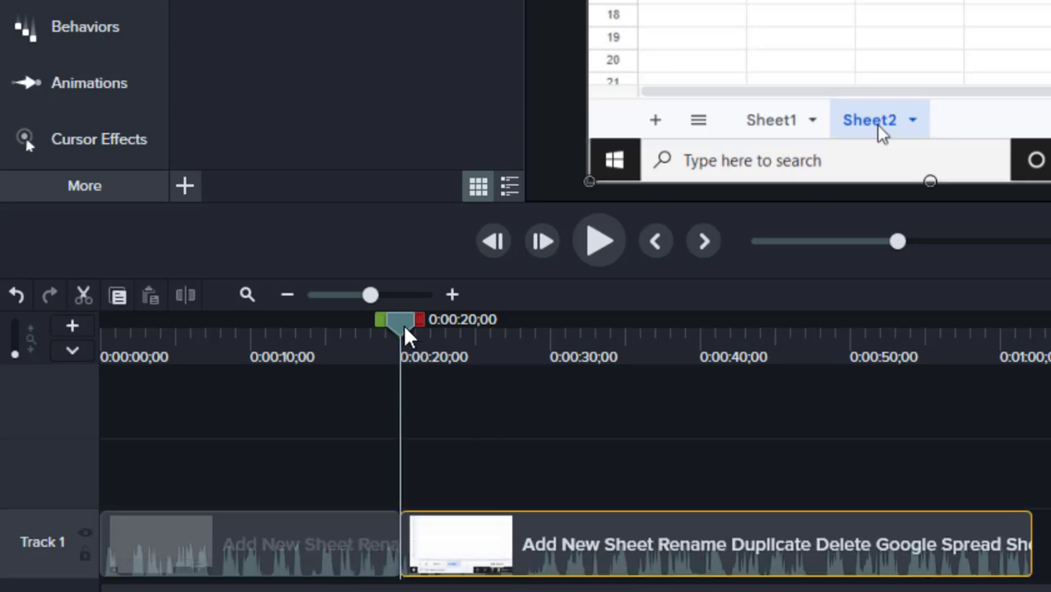
{"action": "left_click_drag", "start_coordinate": [402, 323], "coordinate": [568, 330]}
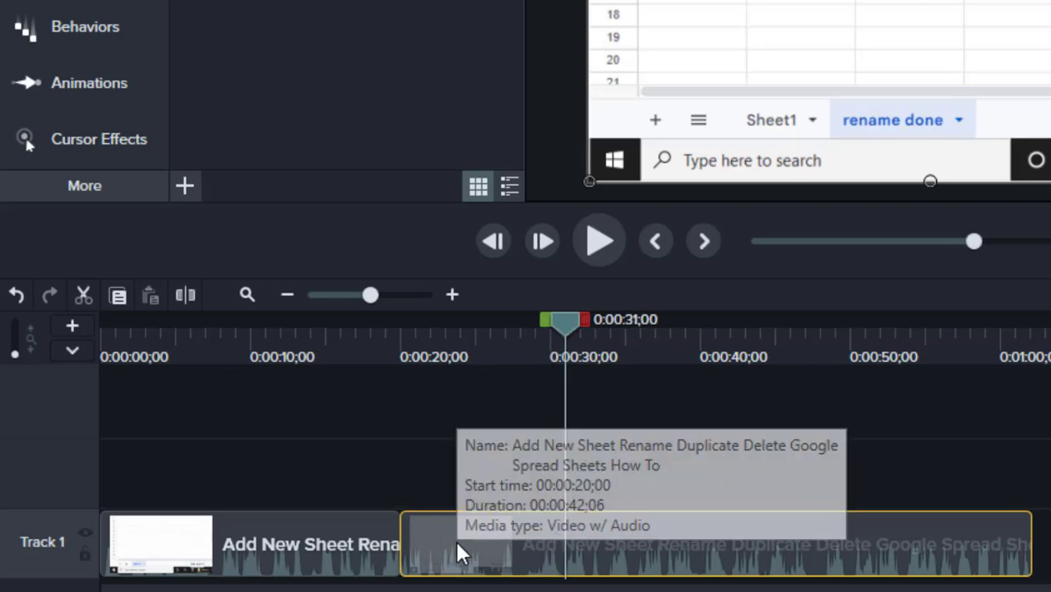
{"action": "left_click", "coordinate": [188, 289]}
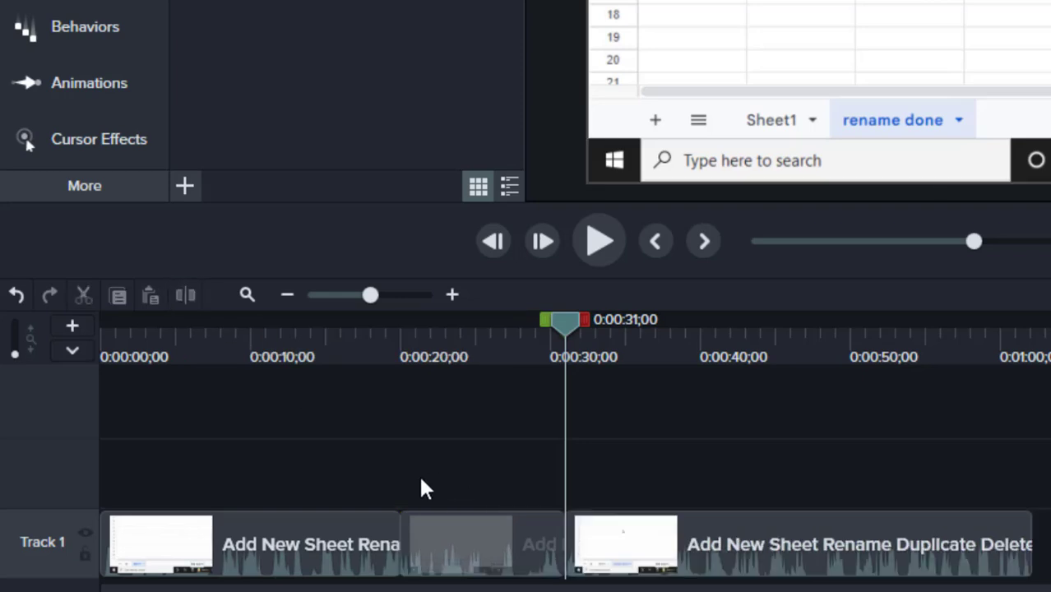
Delete the middle segment between the two cuts and move the remaining segment against the first one to close the gap
{"action": "left_click", "coordinate": [275, 564]}
{"action": "left_click", "coordinate": [497, 564]}
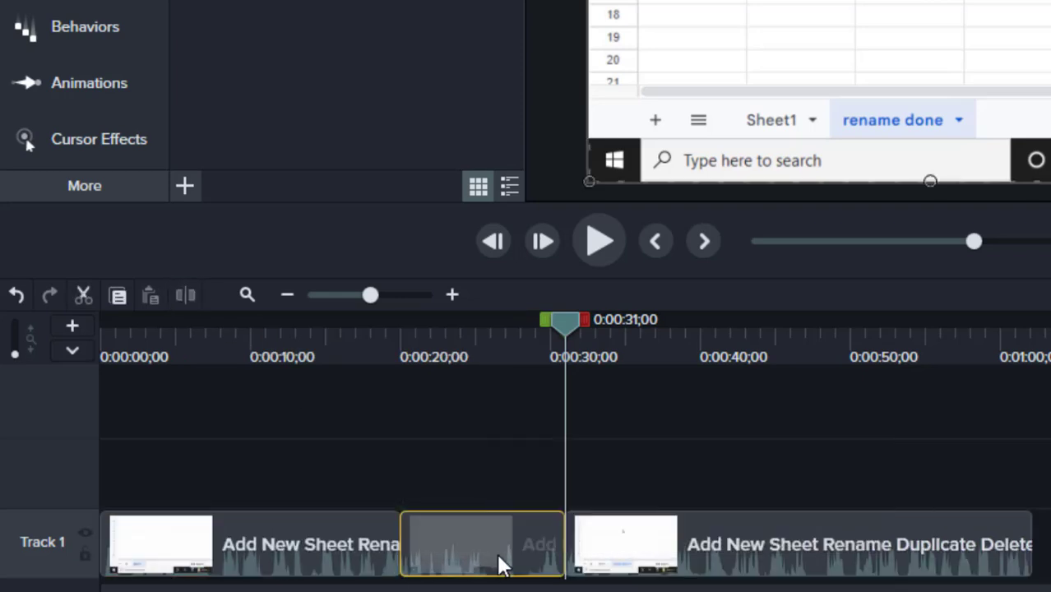
{"action": "left_click", "coordinate": [674, 563]}
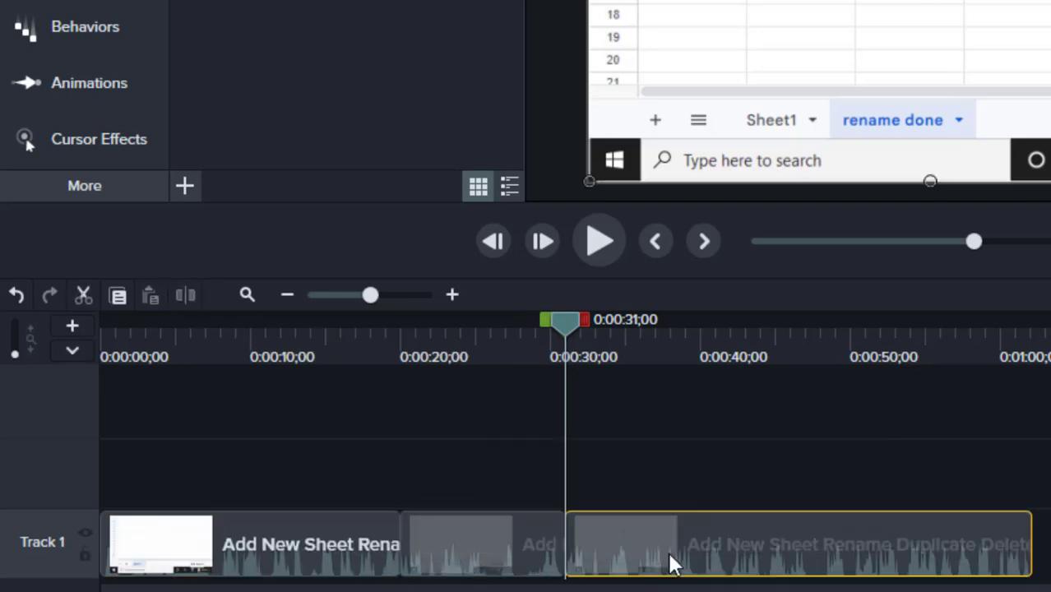
{"action": "left_click", "coordinate": [497, 566]}
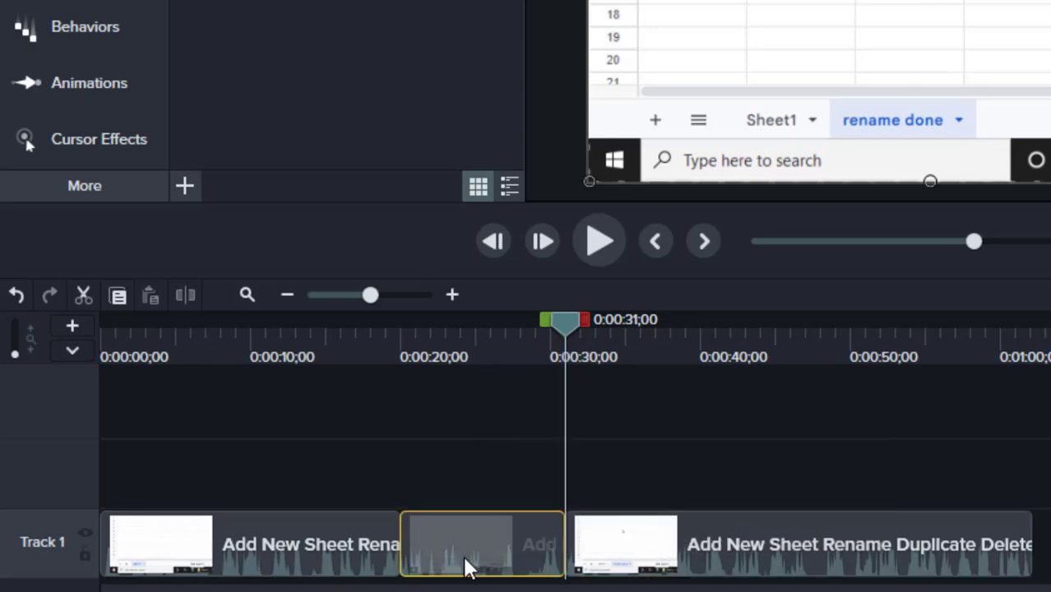
{"action": "key", "text": "Delete"}
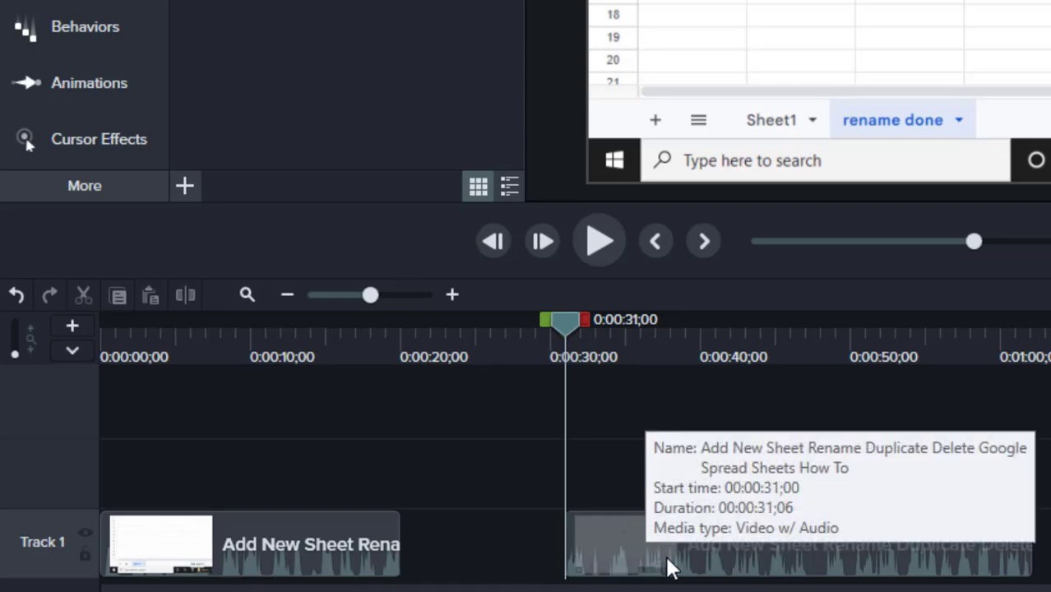
{"action": "left_click_drag", "start_coordinate": [666, 564], "coordinate": [512, 571]}
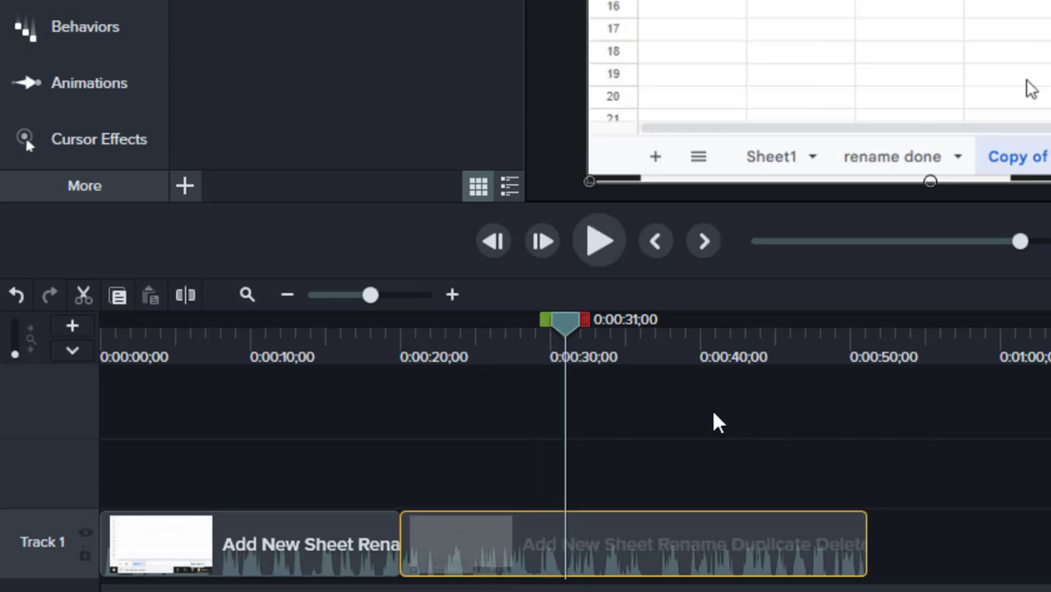
Trim the end of the second clip on Track 1 back to 0:00:40;00
{"action": "left_click", "coordinate": [701, 337]}
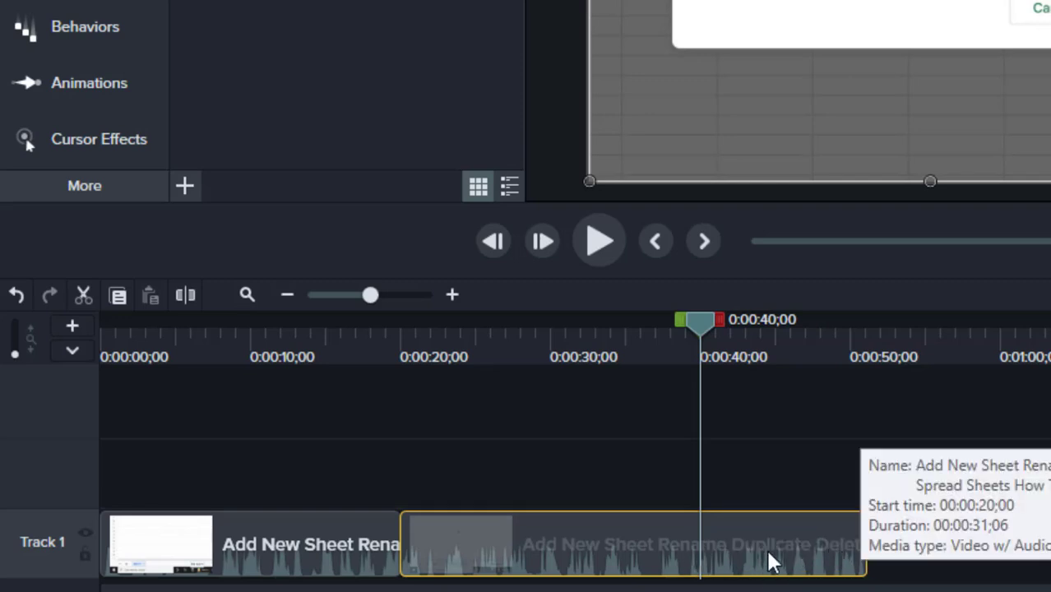
{"action": "left_click", "coordinate": [774, 457]}
{"action": "left_click", "coordinate": [787, 554]}
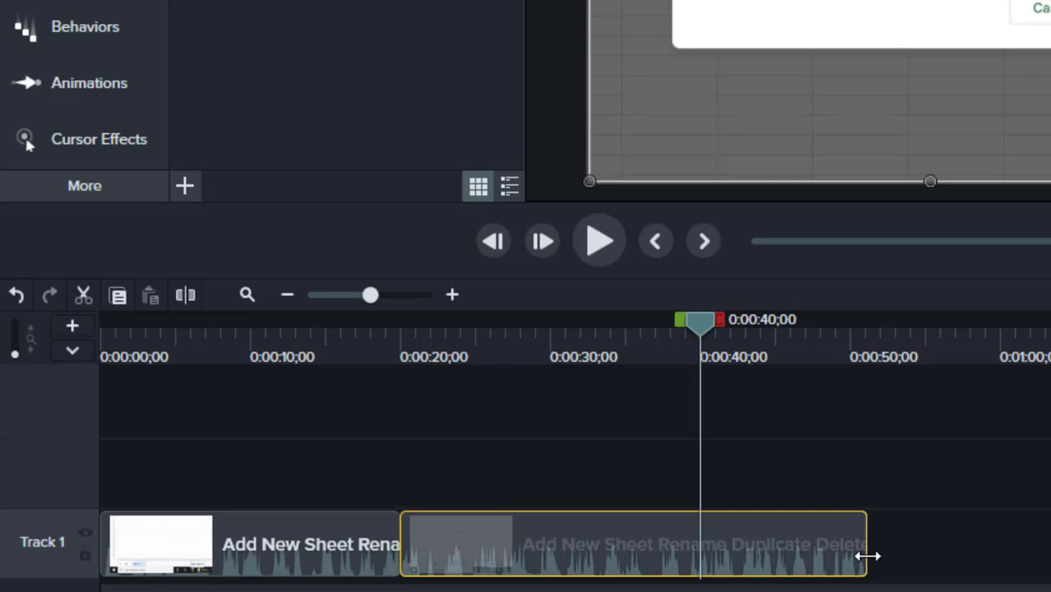
{"action": "left_click_drag", "start_coordinate": [866, 556], "coordinate": [704, 559]}
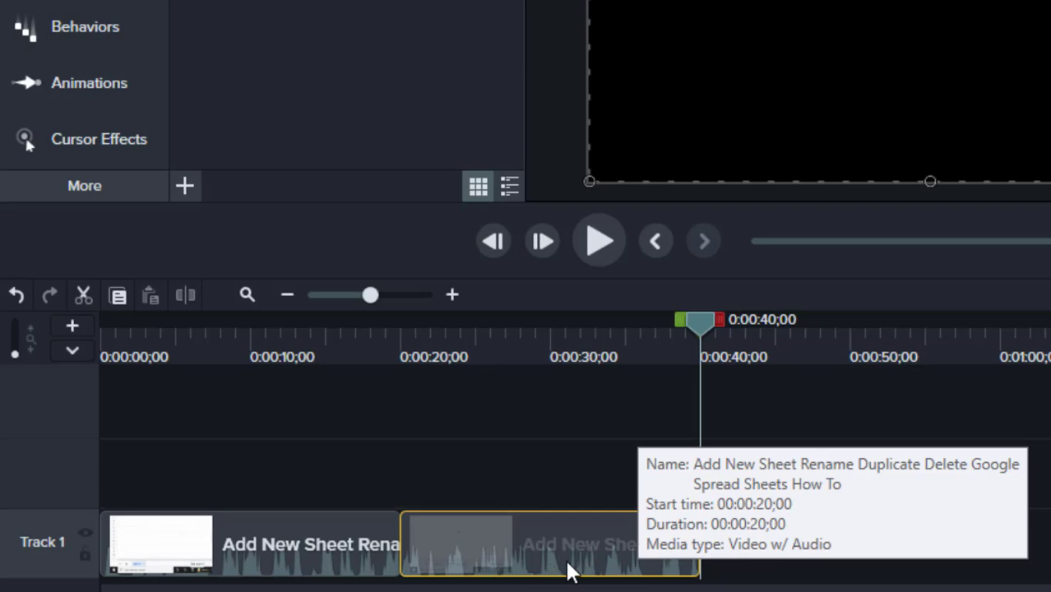
Shift the second clip away from the first, trim its start to 0:00:40;00, and move it back against the first clip
{"action": "mouse_move", "coordinate": [570, 569]}
{"action": "left_mouse_down"}
{"action": "mouse_move", "coordinate": [709, 559]}
{"action": "mouse_move", "coordinate": [571, 574]}
{"action": "left_mouse_up"}
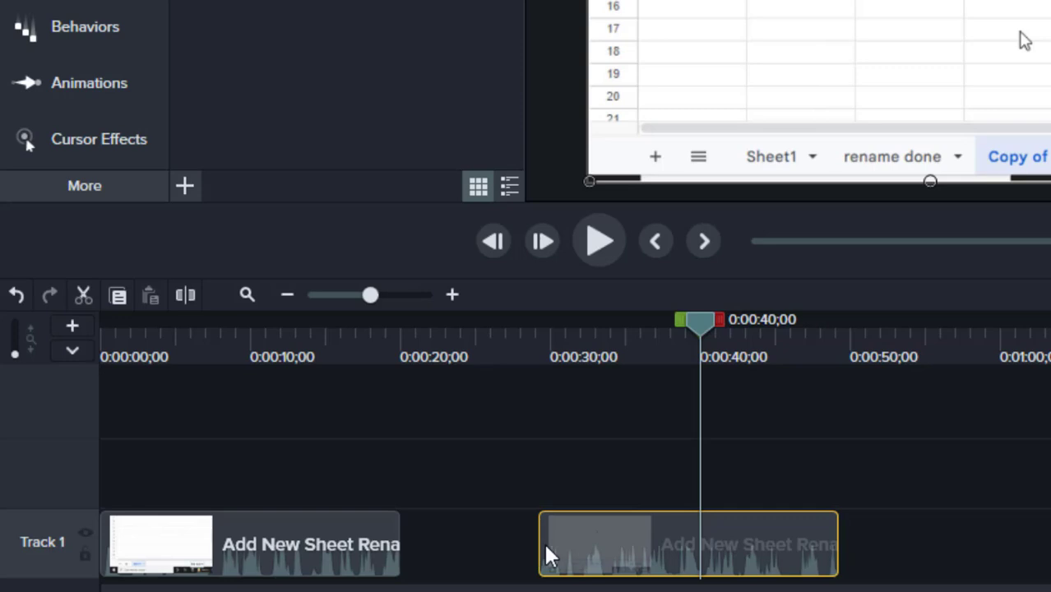
{"action": "left_click_drag", "start_coordinate": [539, 547], "coordinate": [696, 541]}
{"action": "left_click_drag", "start_coordinate": [732, 571], "coordinate": [437, 578]}
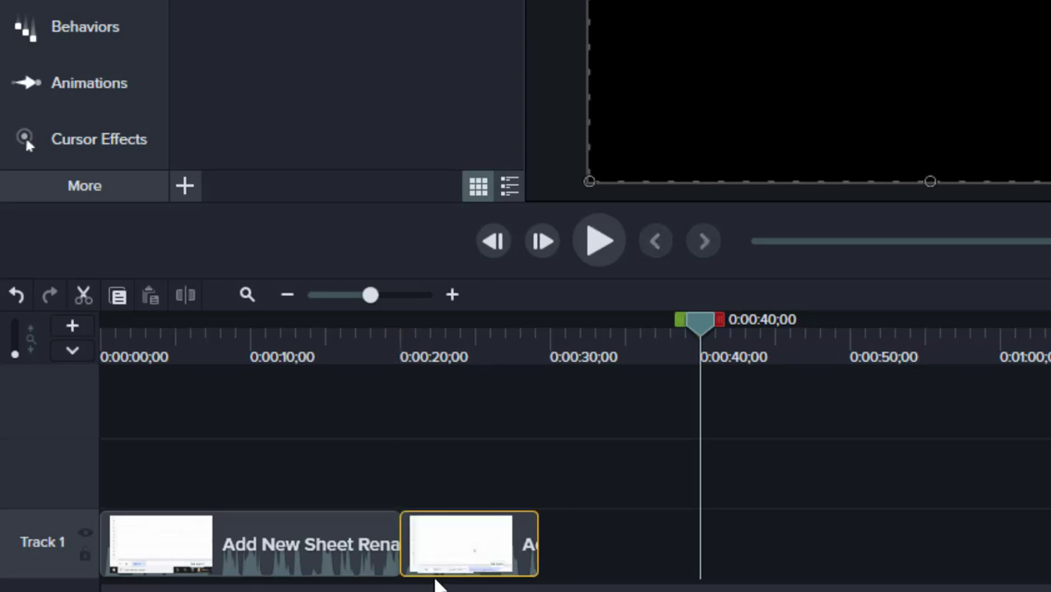
Delete the second clip from Track 1, leaving only the first segment
{"action": "left_click", "coordinate": [469, 458]}
{"action": "left_click", "coordinate": [469, 548]}
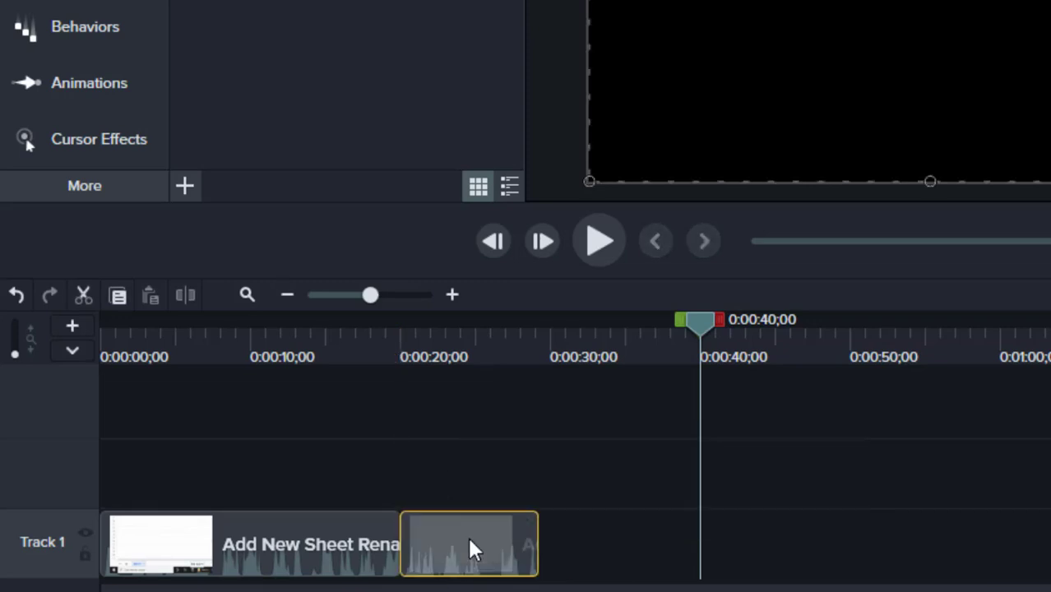
{"action": "key", "text": "Delete"}
Separate the audio and video of the remaining Track 1 clip so the audio sits on its own track
{"action": "left_click_drag", "start_coordinate": [341, 559], "coordinate": [343, 558]}
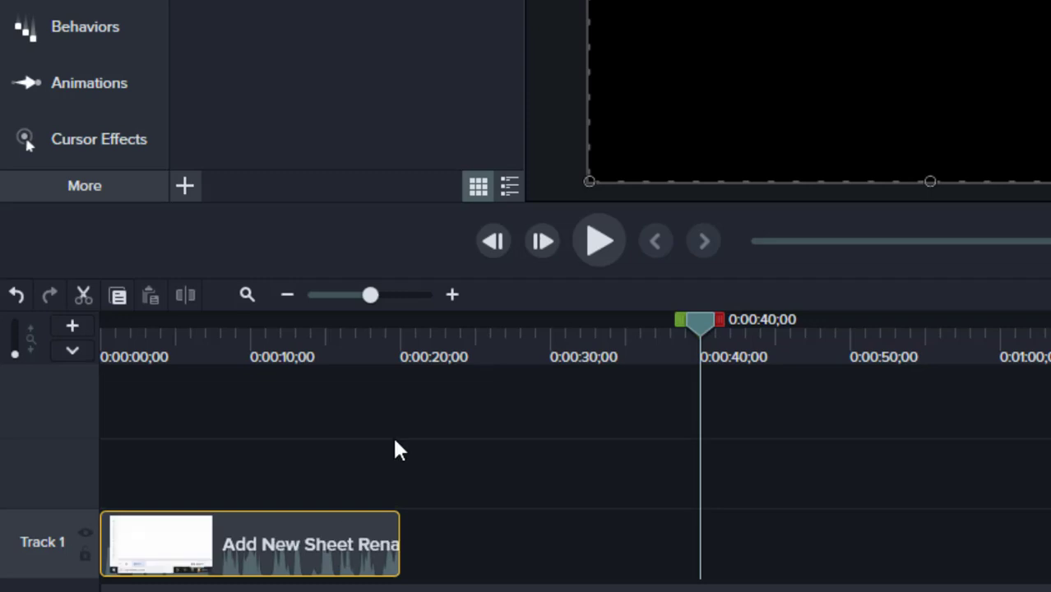
{"action": "left_click", "coordinate": [451, 296]}
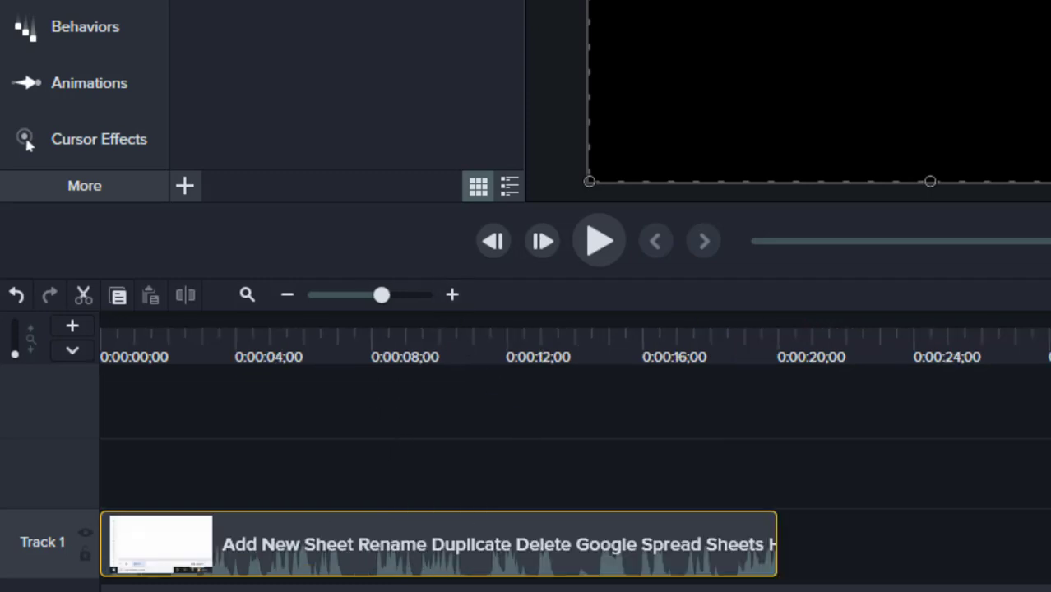
{"action": "left_click", "coordinate": [371, 325]}
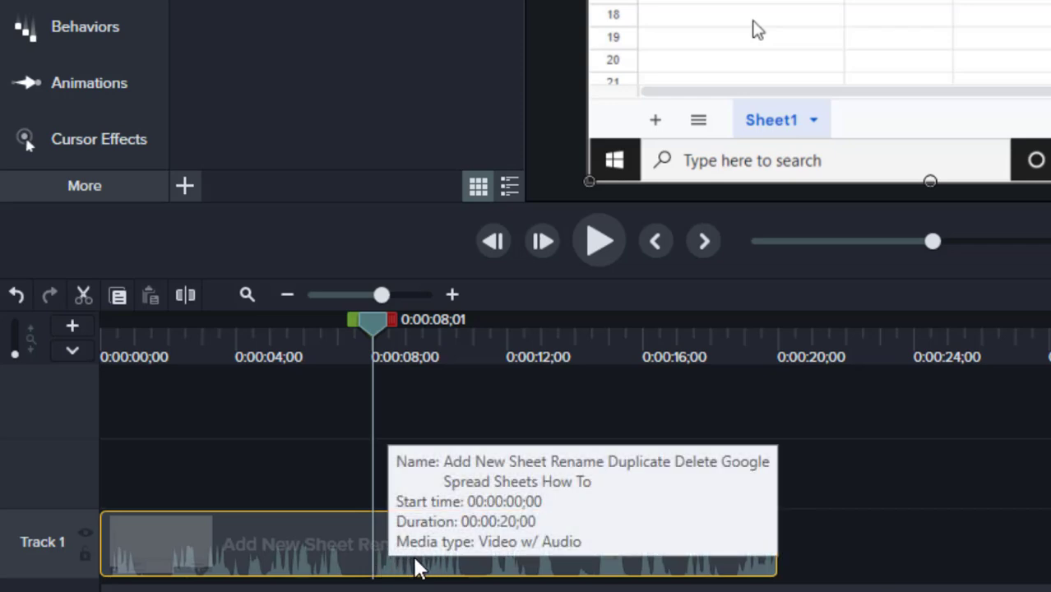
{"action": "right_click", "coordinate": [289, 568]}
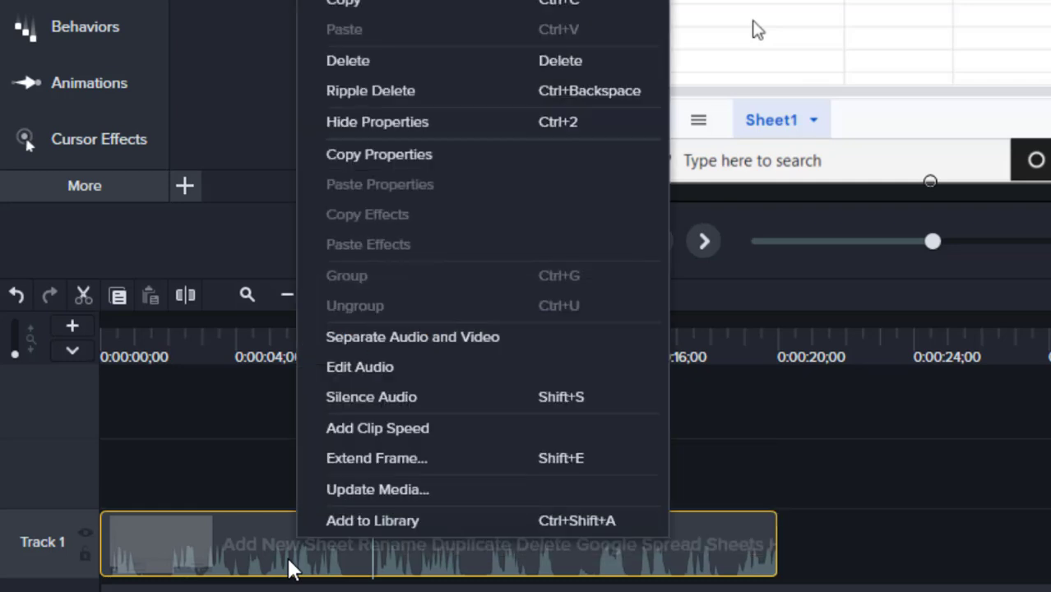
{"action": "left_click", "coordinate": [379, 347]}
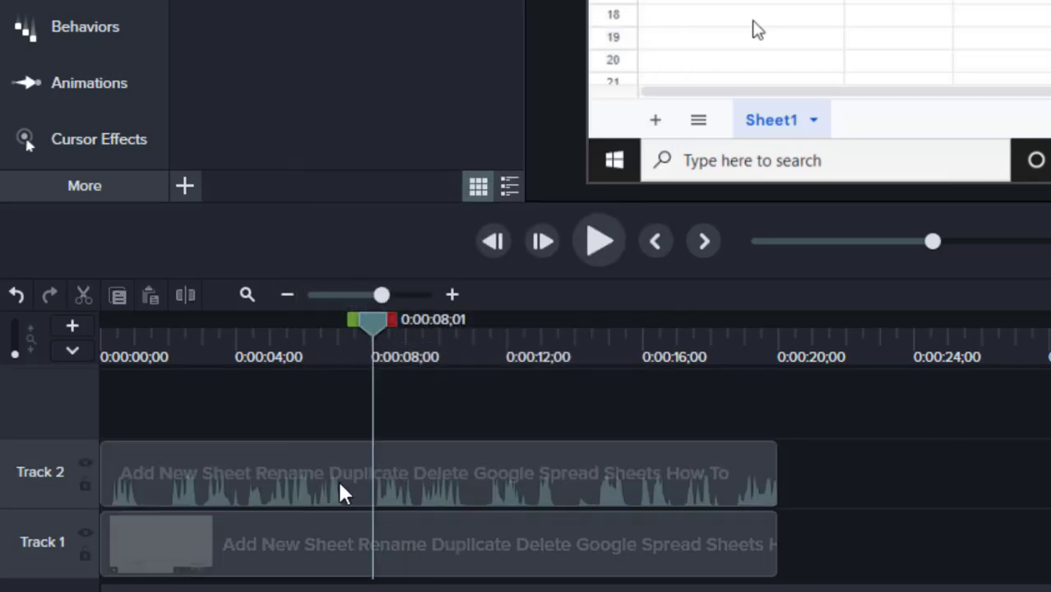
{"action": "left_click", "coordinate": [280, 493]}
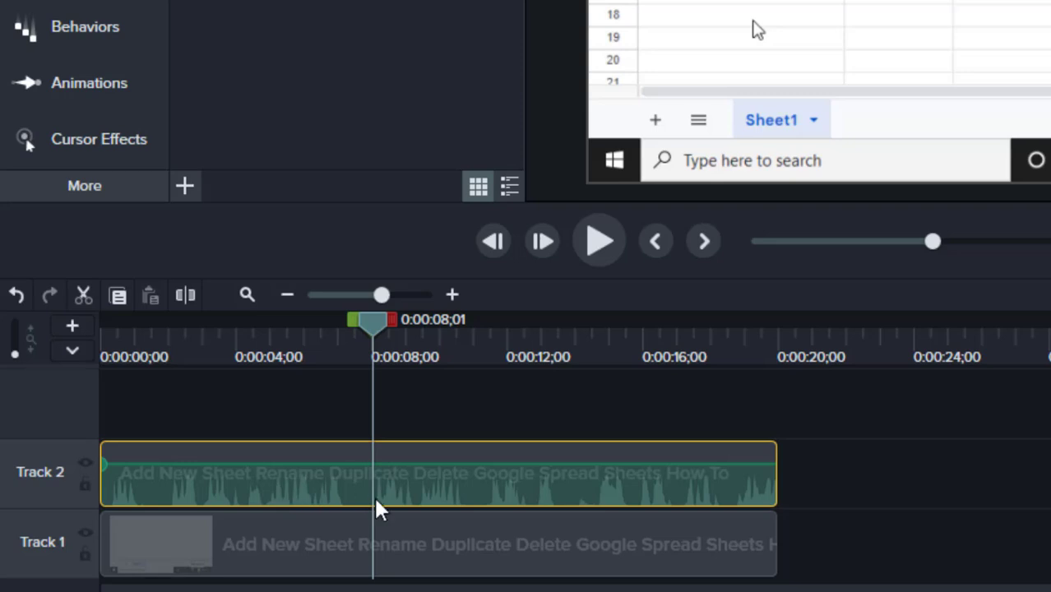
{"action": "left_click", "coordinate": [228, 553]}
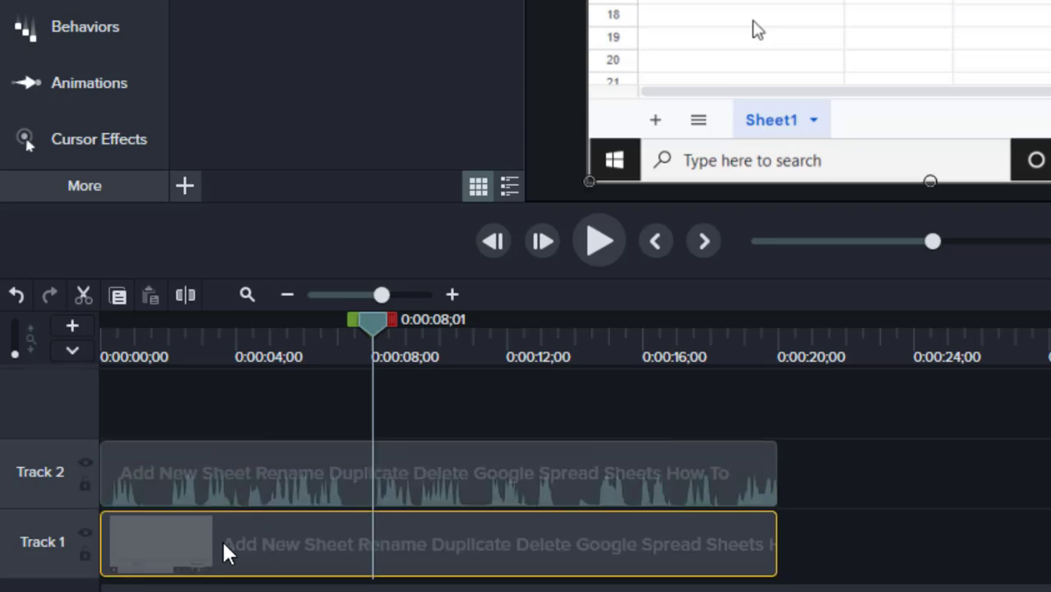
Lower the volume of the audio clip on Track 2 and play back a short section
{"action": "left_click", "coordinate": [265, 481]}
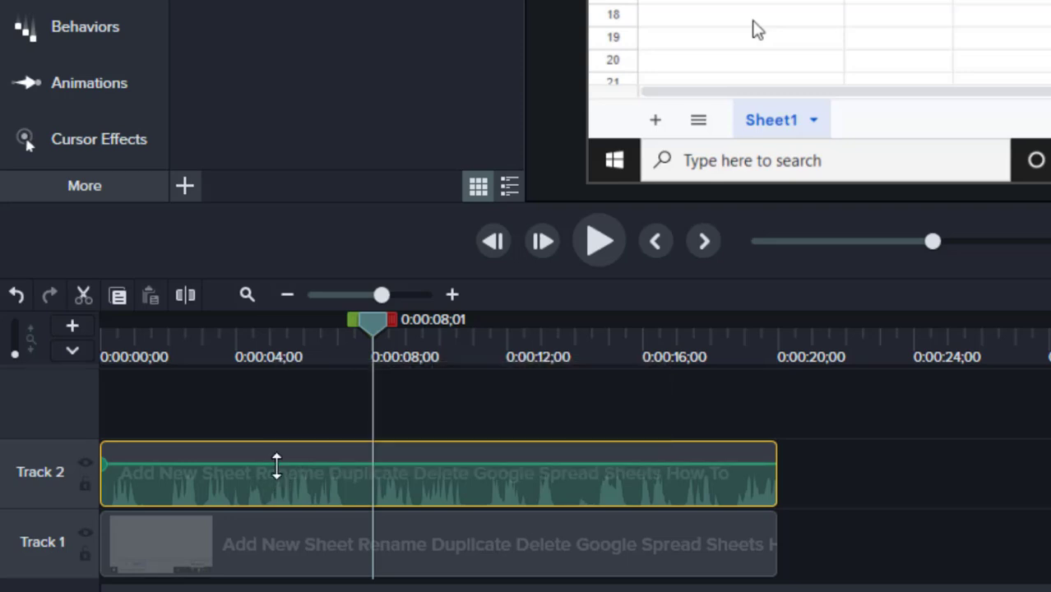
{"action": "left_click_drag", "start_coordinate": [277, 466], "coordinate": [277, 484]}
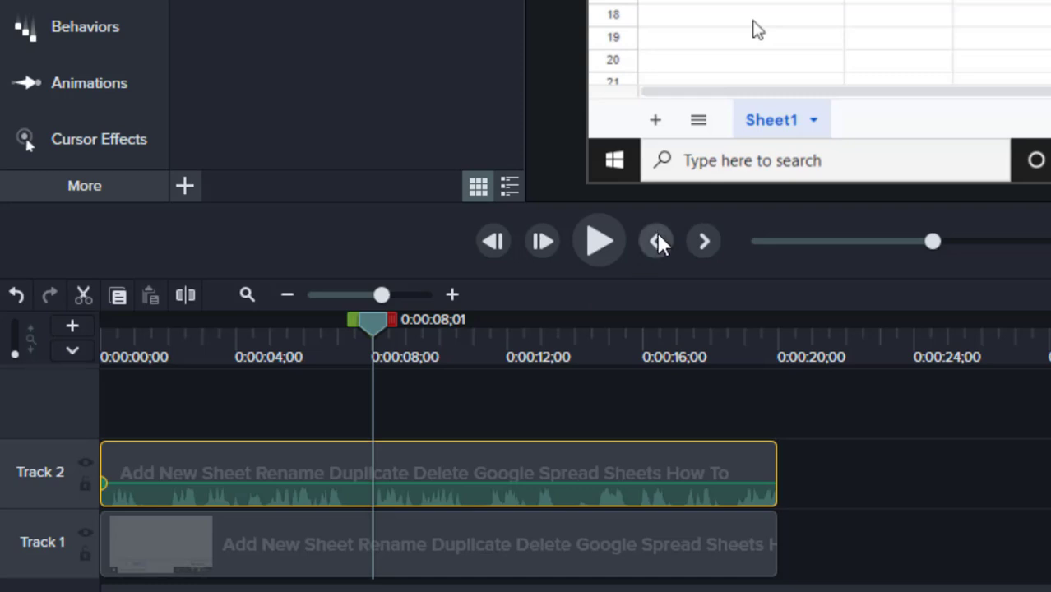
{"action": "left_click", "coordinate": [611, 243]}
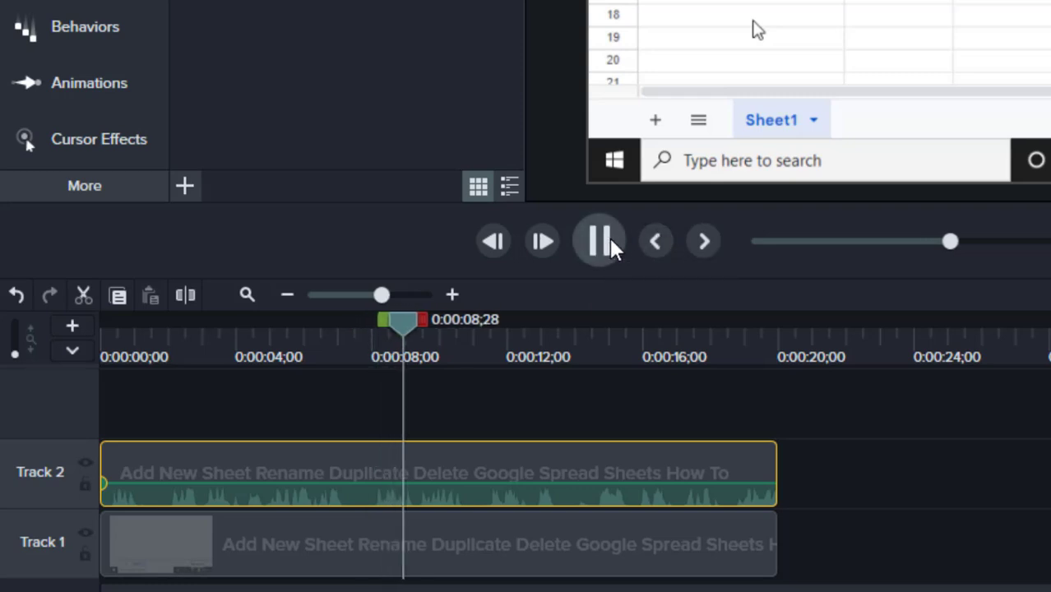
{"action": "left_click", "coordinate": [610, 244]}
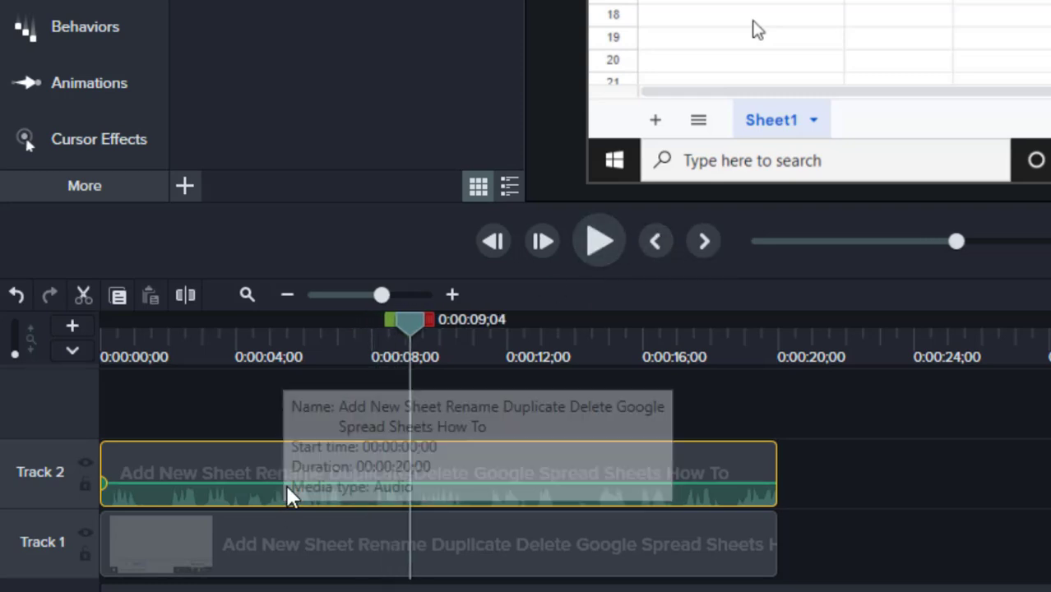
Raise the Track 2 audio clip's volume well above its original level and play back a short section
{"action": "mouse_move", "coordinate": [285, 485]}
{"action": "left_click_drag", "start_coordinate": [285, 486], "coordinate": [288, 451]}
{"action": "left_click", "coordinate": [603, 260]}
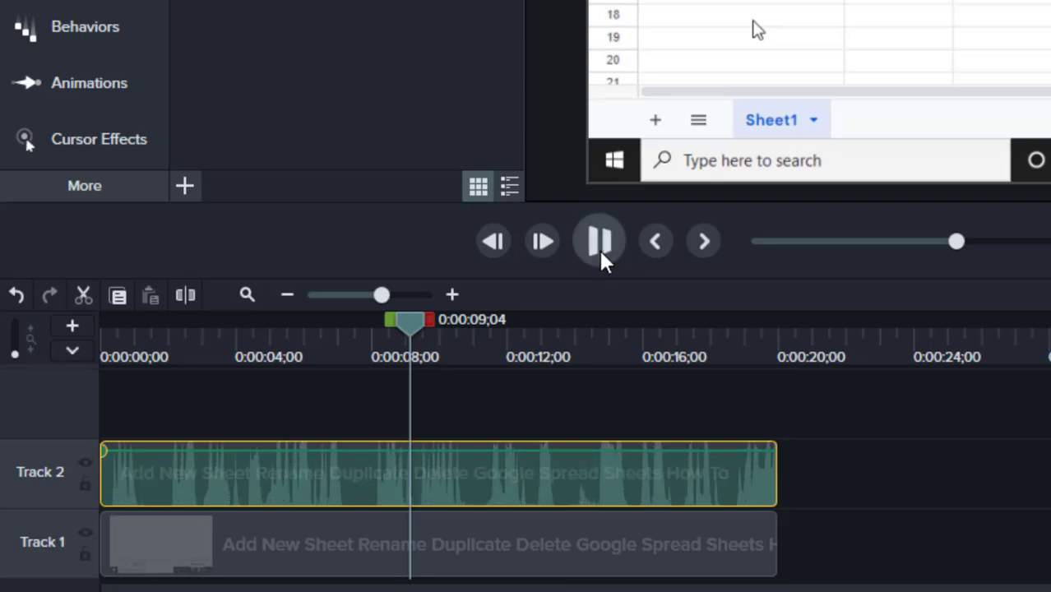
{"action": "left_click", "coordinate": [601, 256]}
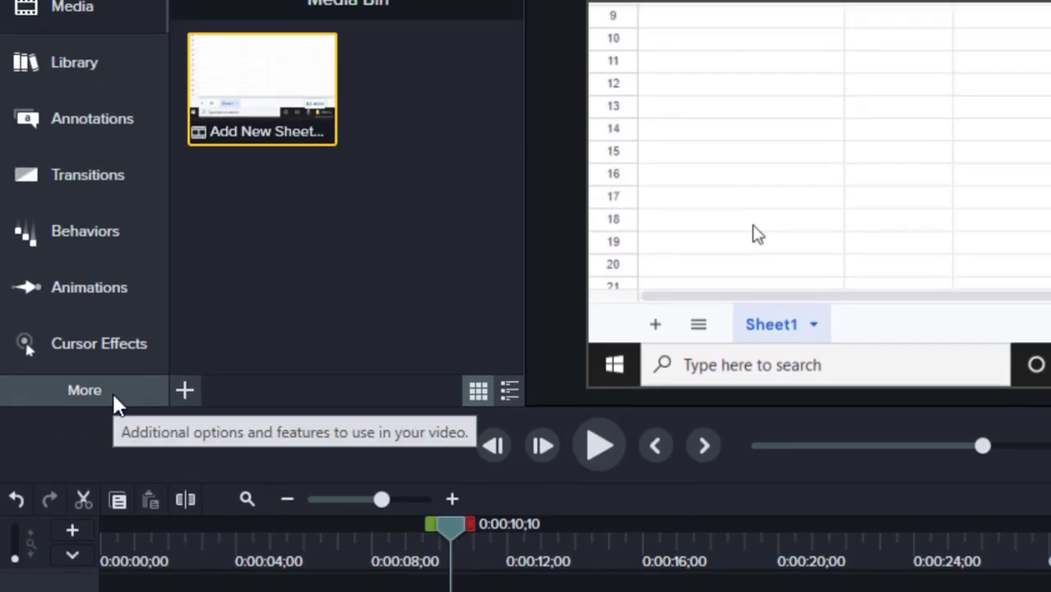
Apply the Noise Removal audio effect to the Track 2 clip, collapse its effects, and slightly lower its volume
{"action": "left_click", "coordinate": [113, 192]}
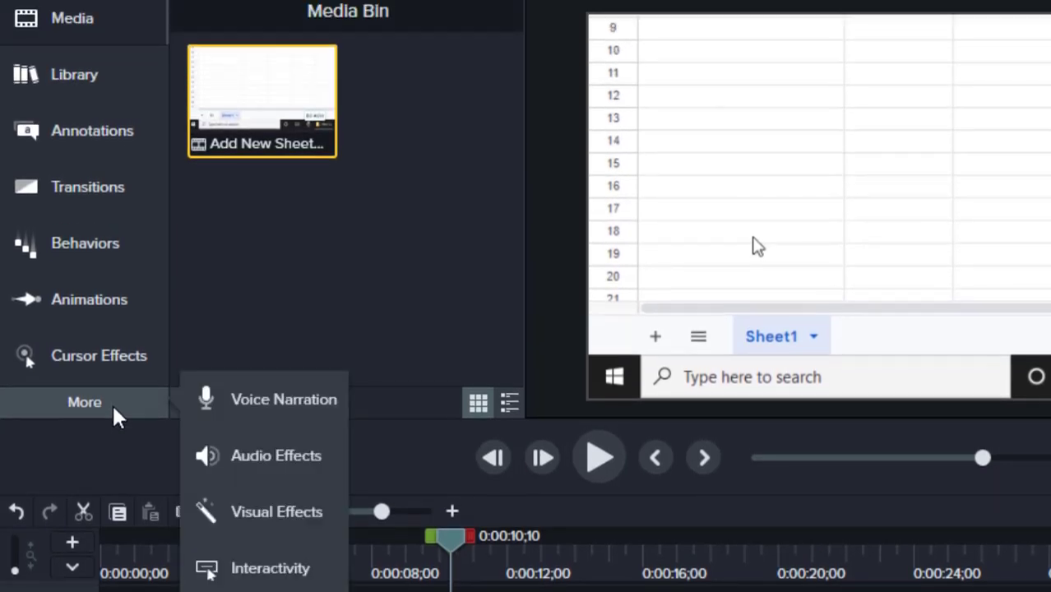
{"action": "left_click", "coordinate": [222, 457]}
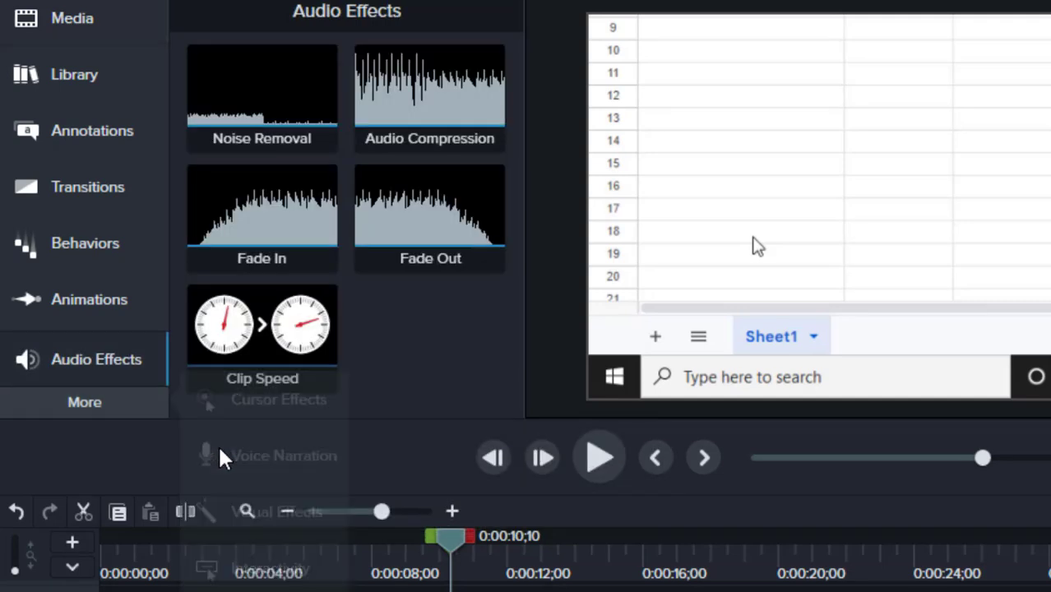
{"action": "left_click_drag", "start_coordinate": [281, 114], "coordinate": [274, 401]}
{"action": "left_click_drag", "start_coordinate": [274, 286], "coordinate": [263, 581]}
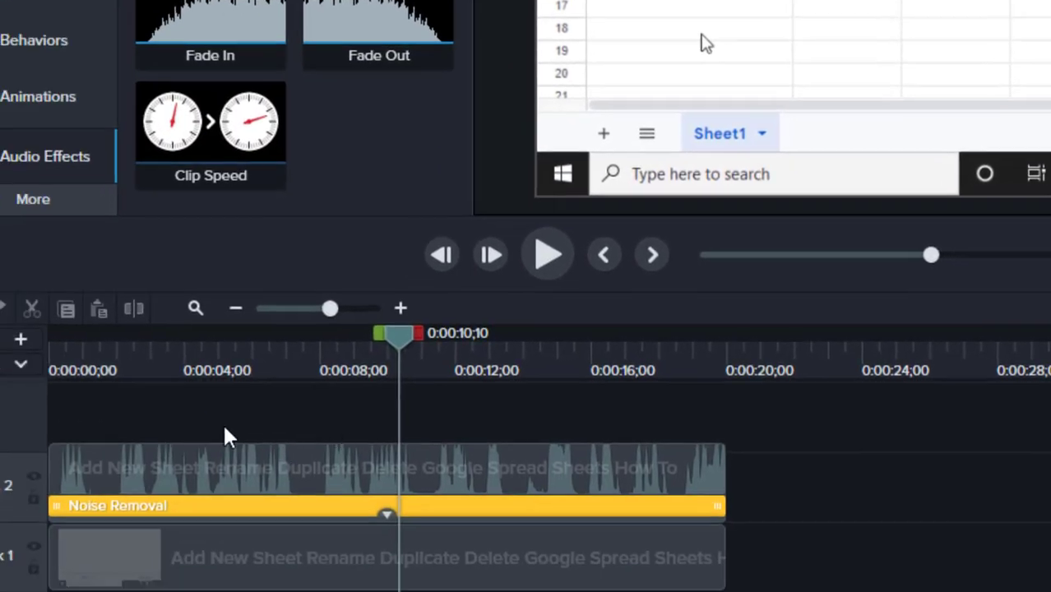
{"action": "left_click", "coordinate": [208, 422]}
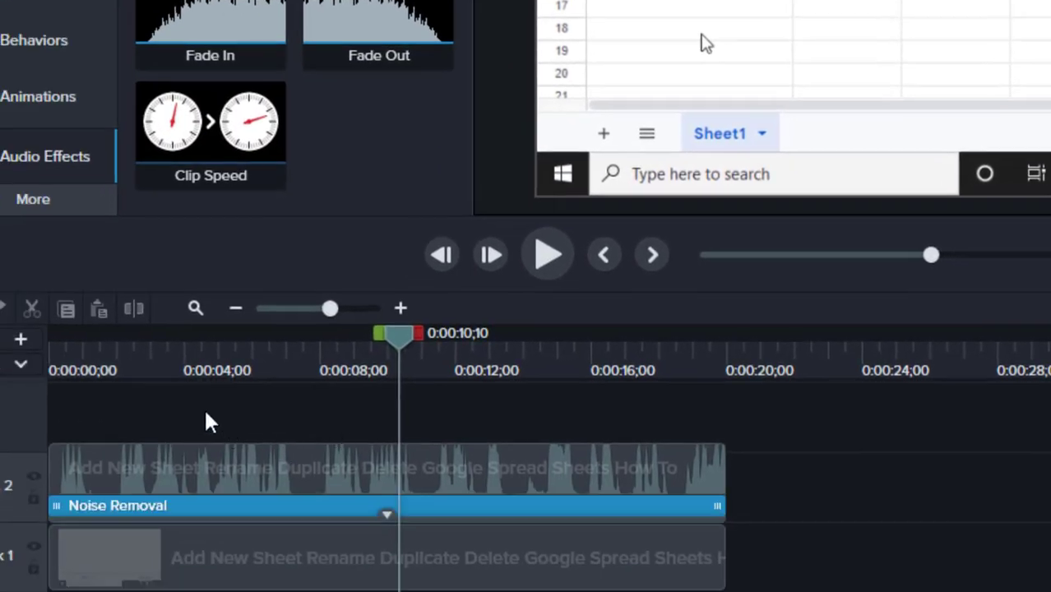
{"action": "left_click", "coordinate": [250, 482]}
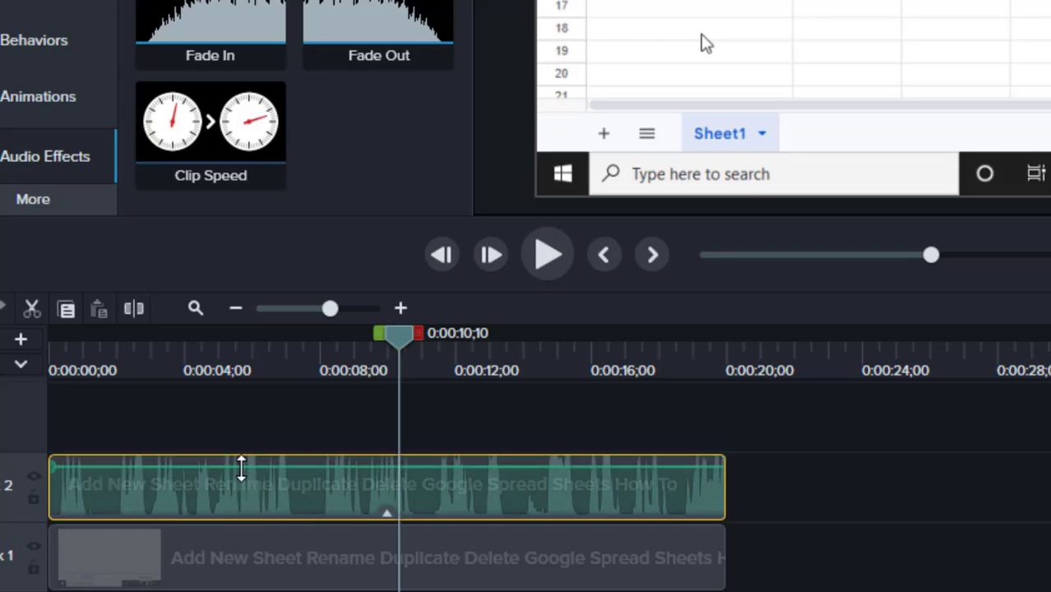
{"action": "left_click_drag", "start_coordinate": [237, 464], "coordinate": [243, 471]}
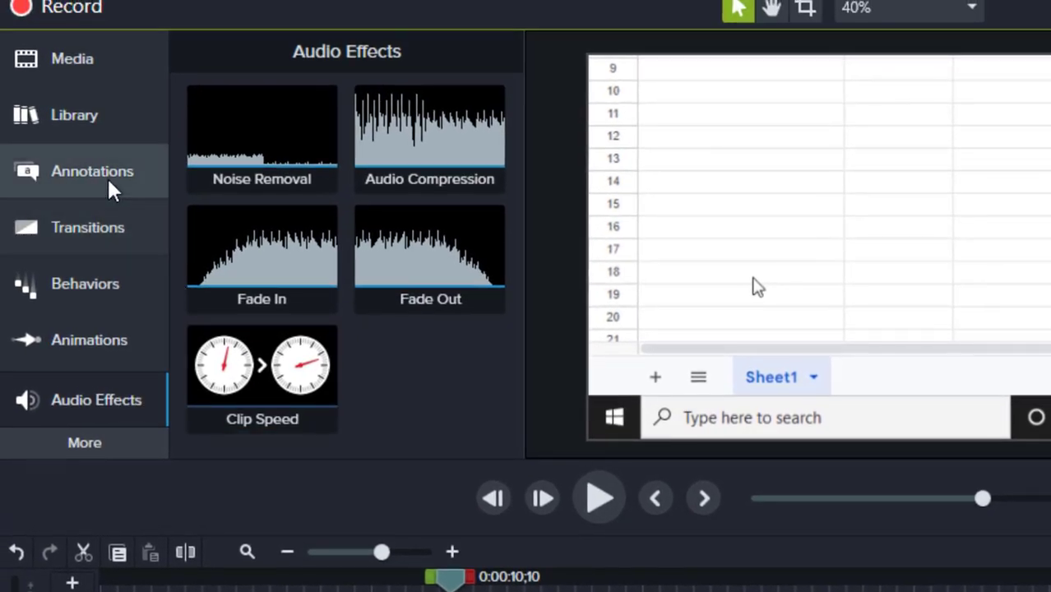
Add the Basic white rectangle text callout above the audio at about 1.5 seconds and shorten it to about 4 seconds
{"action": "left_click", "coordinate": [111, 189]}
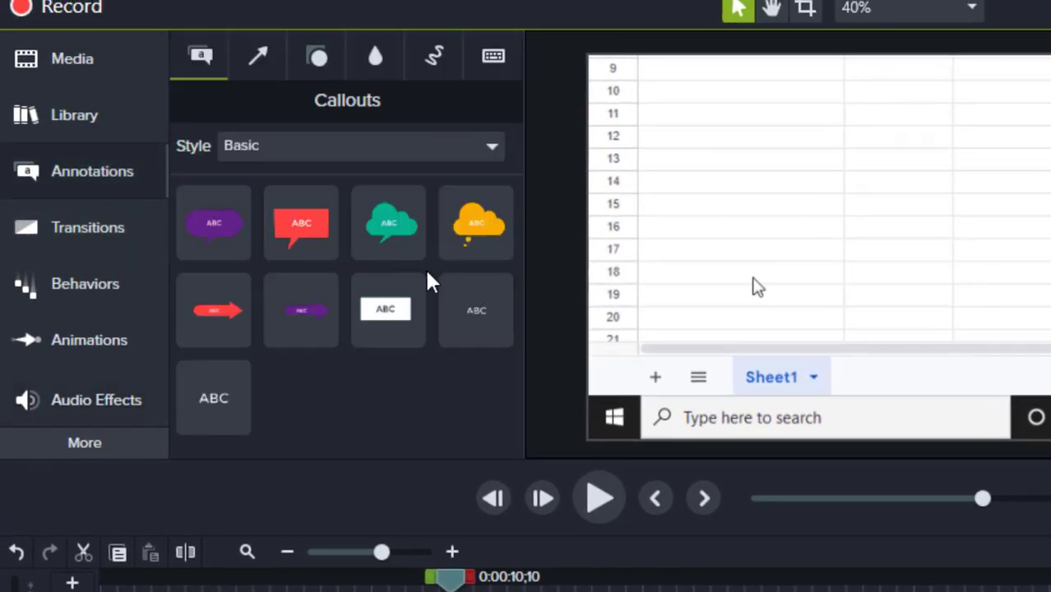
{"action": "left_click", "coordinate": [297, 168]}
{"action": "left_click", "coordinate": [300, 164]}
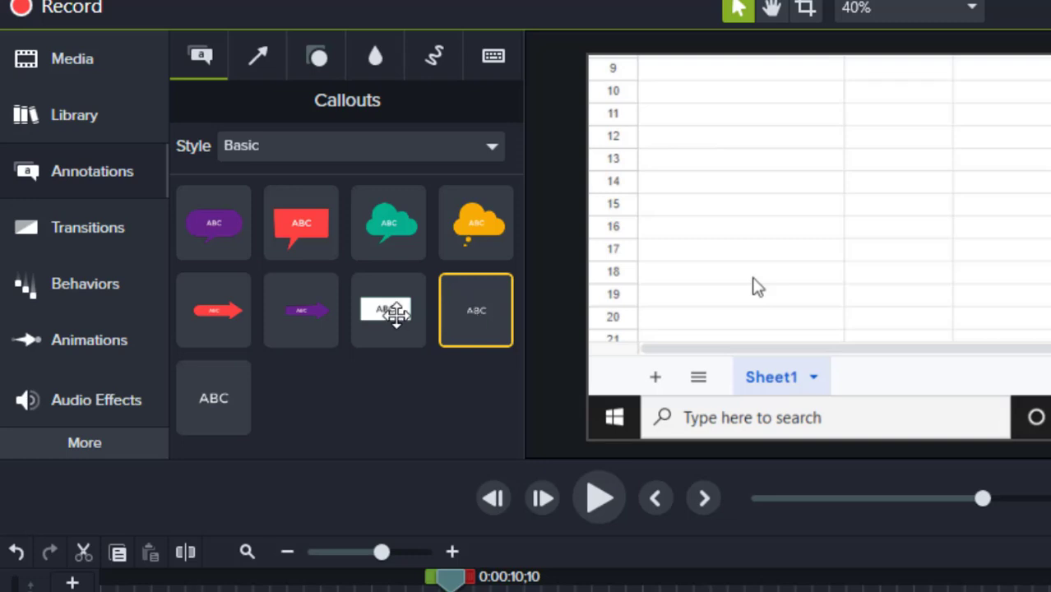
{"action": "left_click_drag", "start_coordinate": [396, 313], "coordinate": [151, 378]}
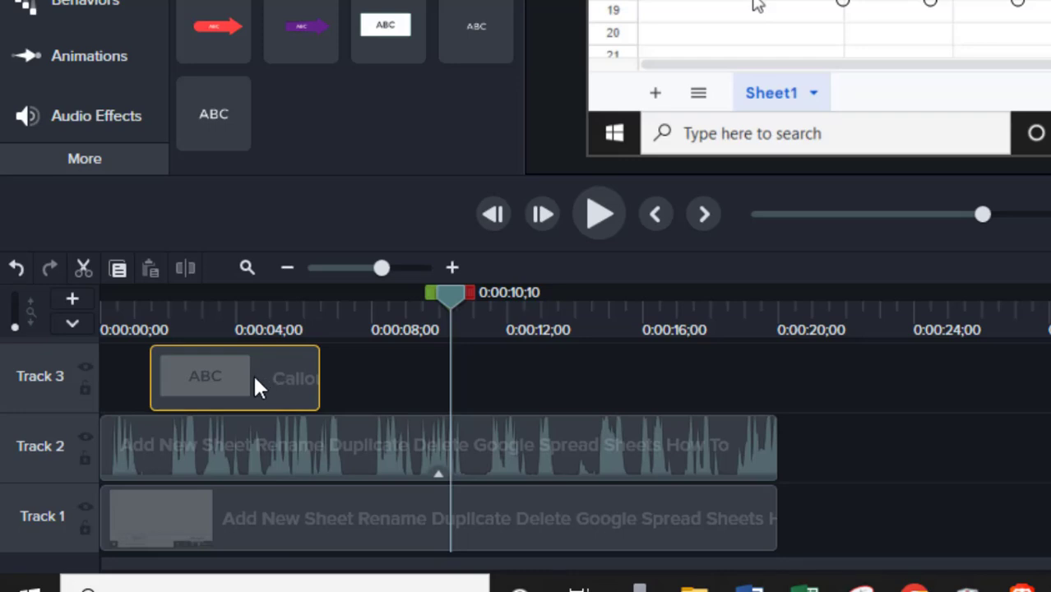
{"action": "left_click", "coordinate": [215, 297]}
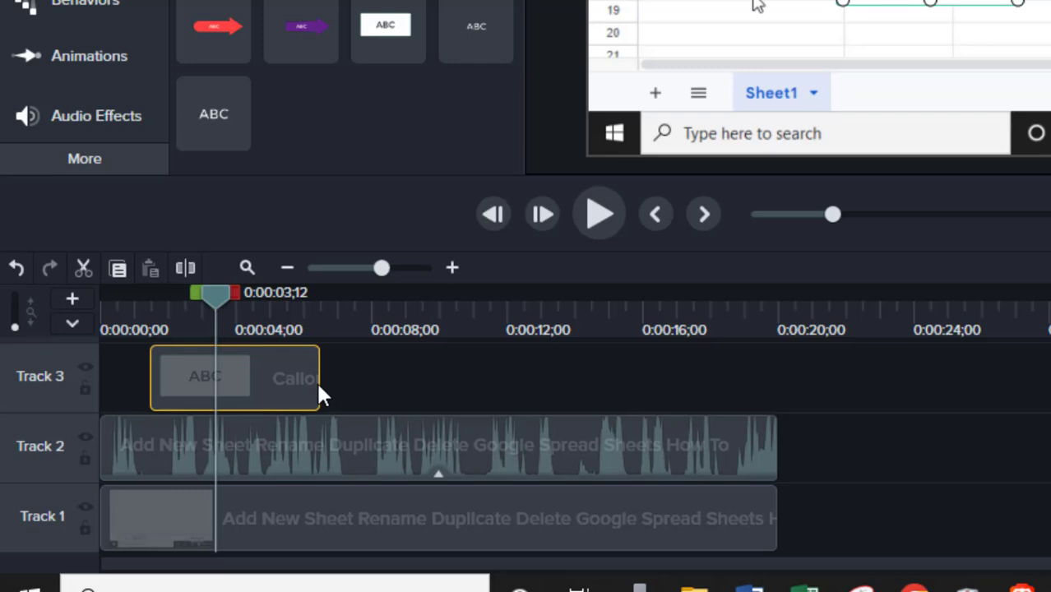
{"action": "left_click_drag", "start_coordinate": [318, 387], "coordinate": [289, 387]}
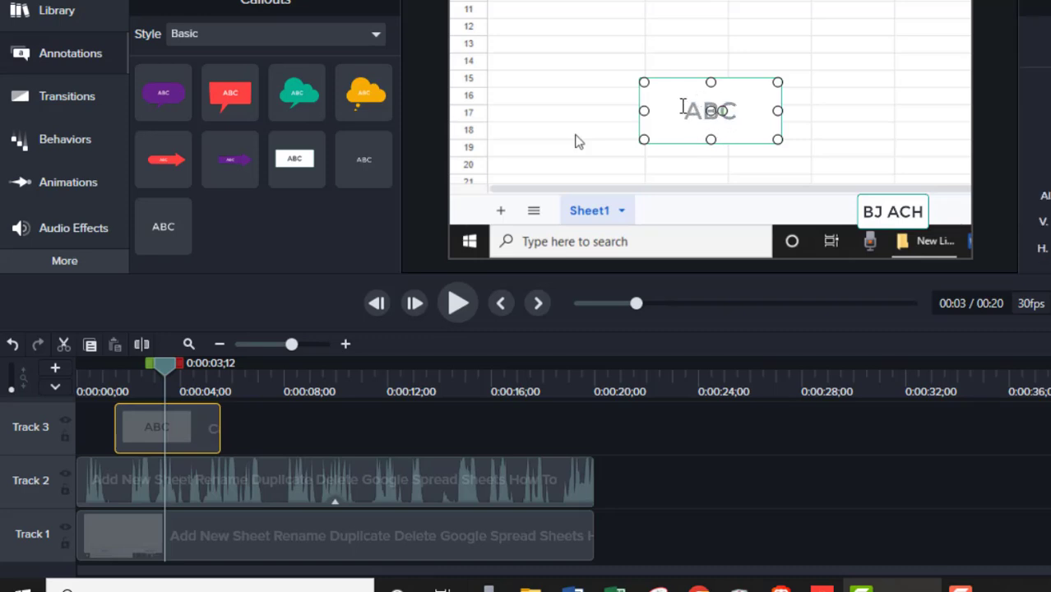
Change the callout text to "hello" and shrink its box closely around the text
{"action": "type", "text": "hello"}
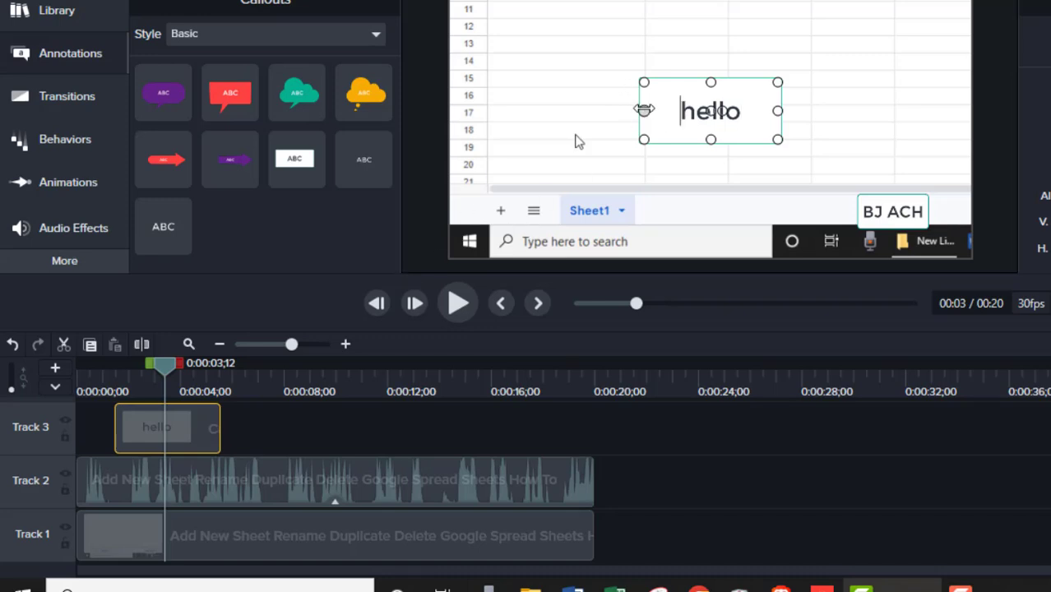
{"action": "left_click_drag", "start_coordinate": [644, 111], "coordinate": [698, 111]}
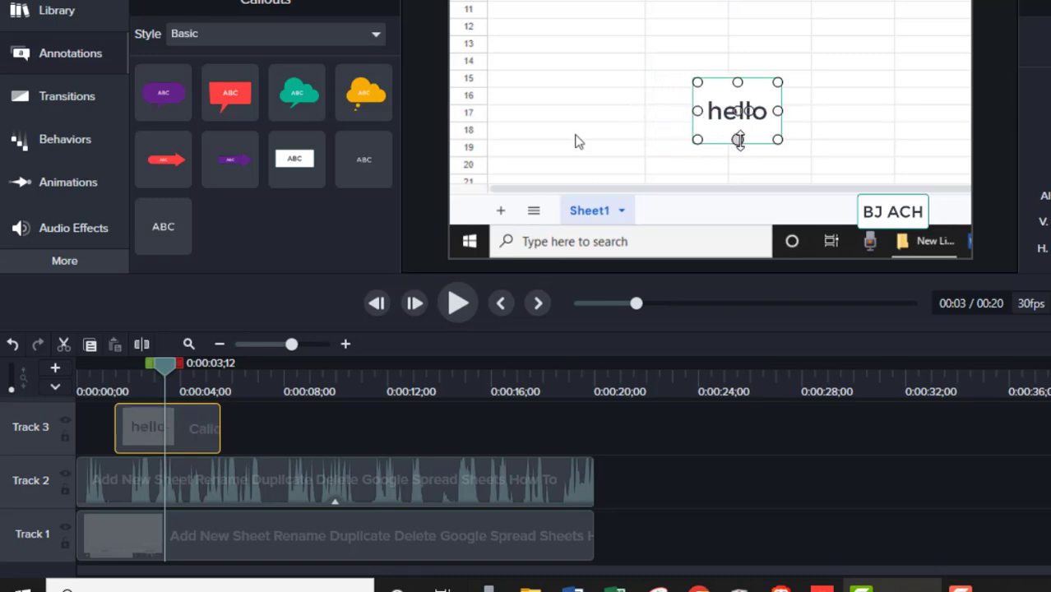
{"action": "left_click_drag", "start_coordinate": [738, 139], "coordinate": [741, 116]}
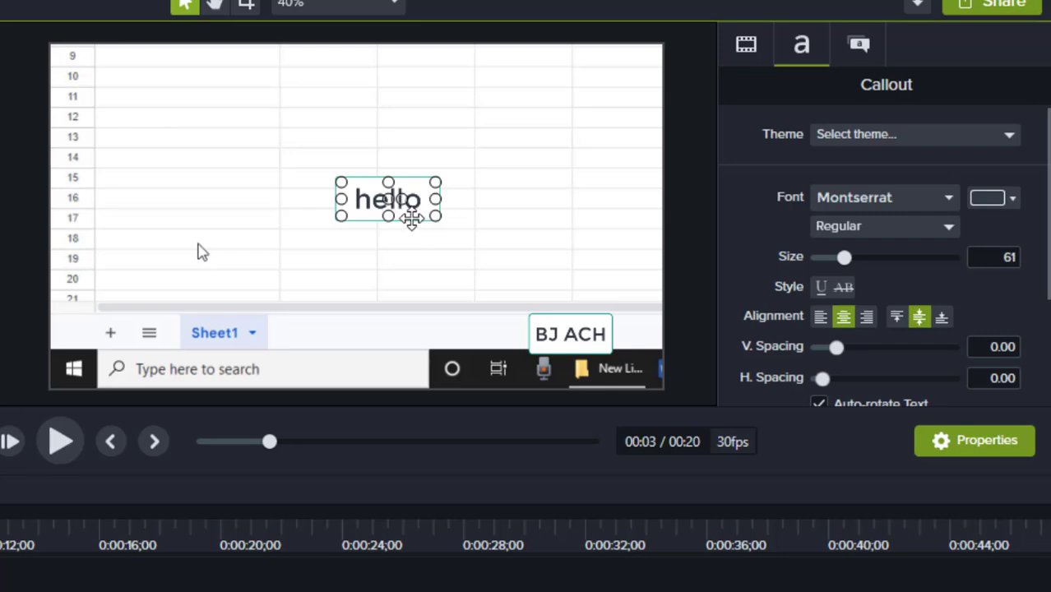
Move the hello callout over the watermark label just above the taskbar and check the frame at 0:00:05;07
{"action": "left_click_drag", "start_coordinate": [415, 213], "coordinate": [587, 346]}
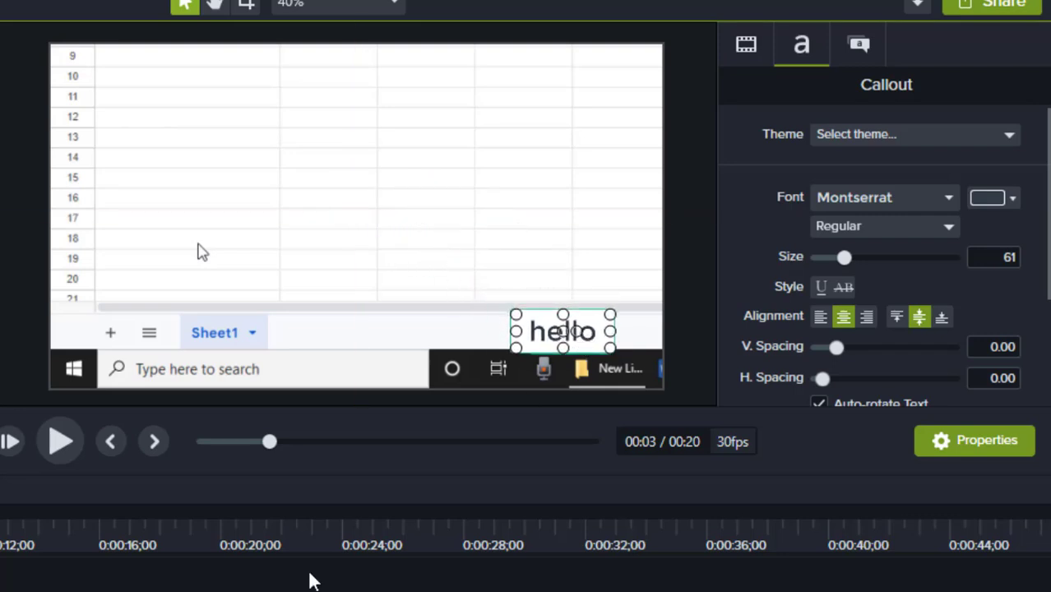
{"action": "left_click", "coordinate": [585, 579]}
{"action": "left_click", "coordinate": [563, 331]}
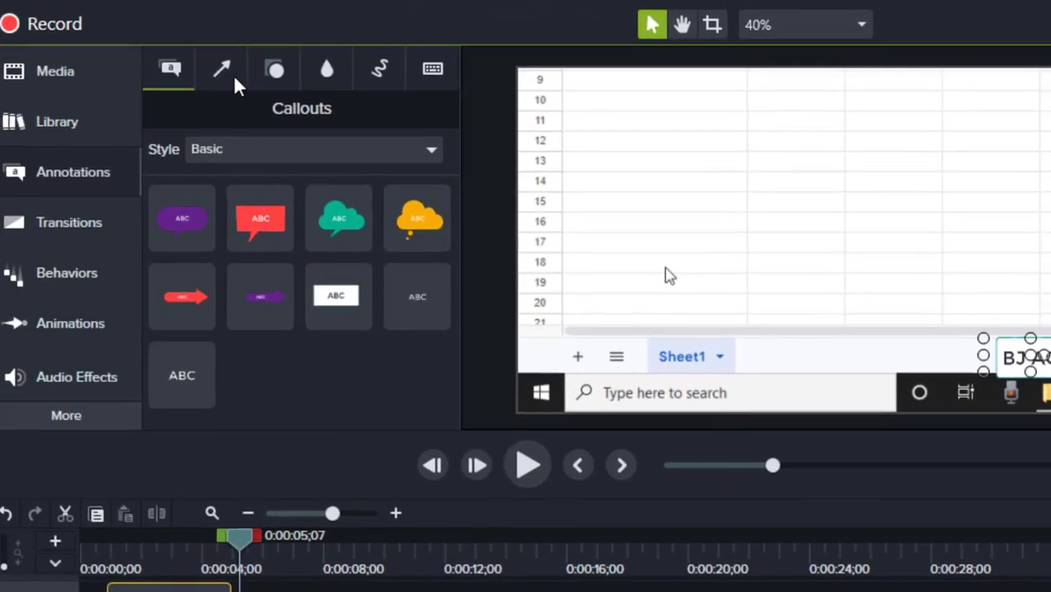
Add the open-headed Sketch Motion arrow to Track 3 after the callout, starting at about 6 seconds
{"action": "left_click", "coordinate": [235, 75]}
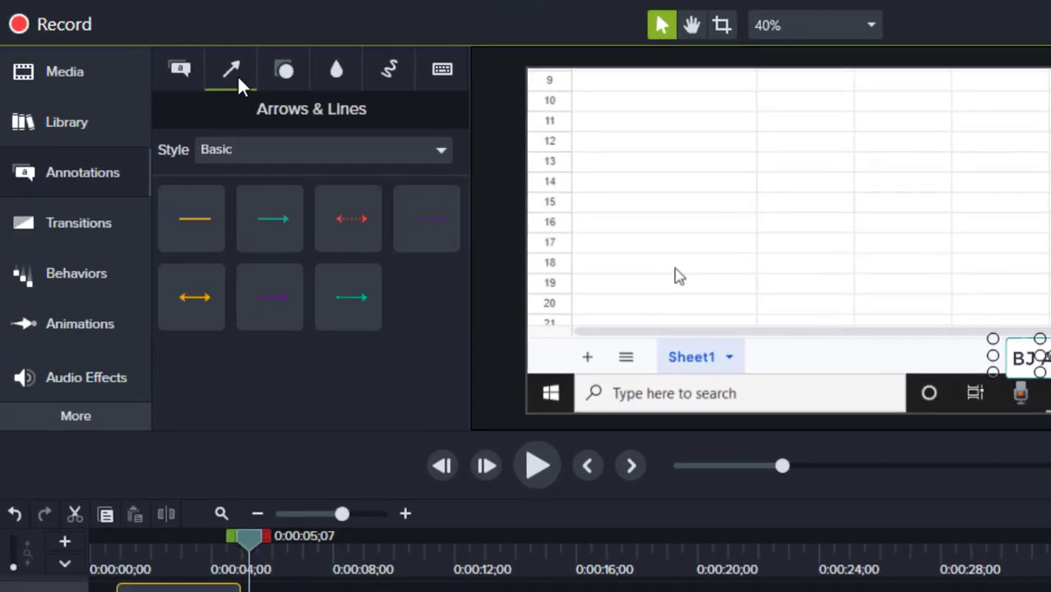
{"action": "left_click", "coordinate": [268, 153]}
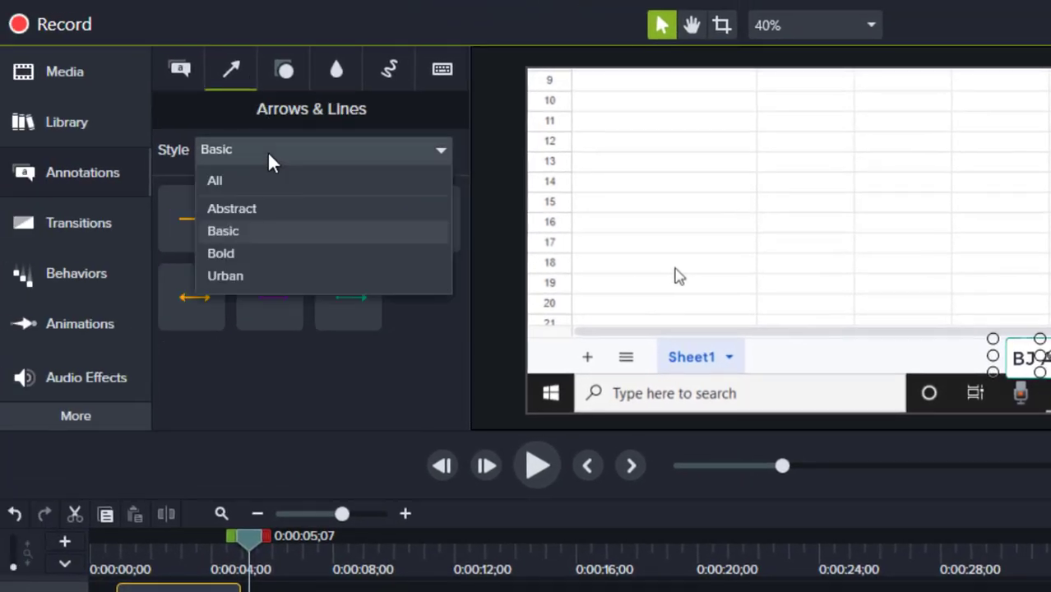
{"action": "left_click", "coordinate": [269, 152]}
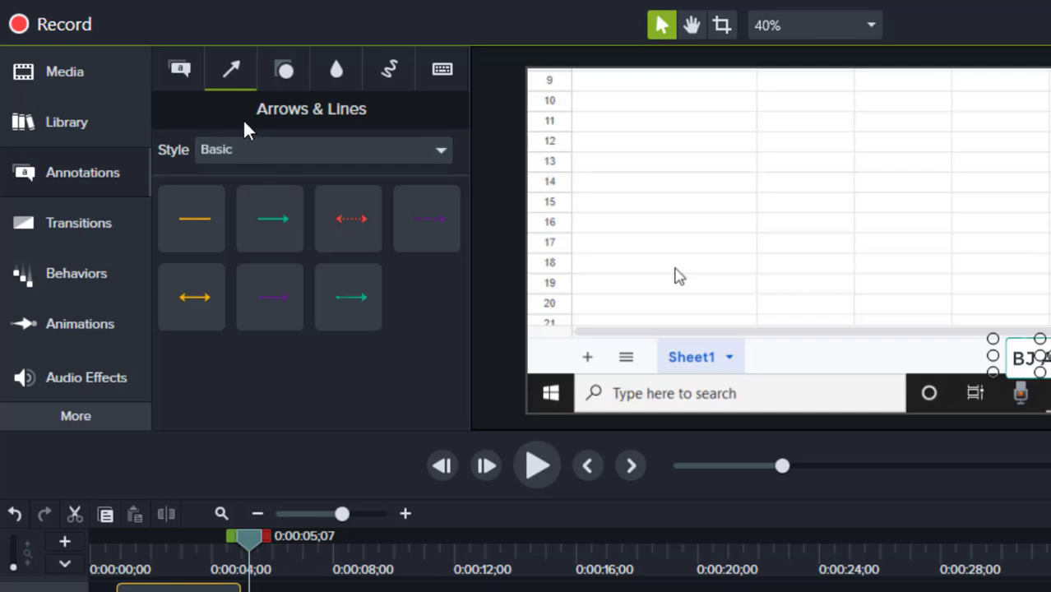
{"action": "left_click", "coordinate": [289, 74]}
{"action": "left_click", "coordinate": [333, 74]}
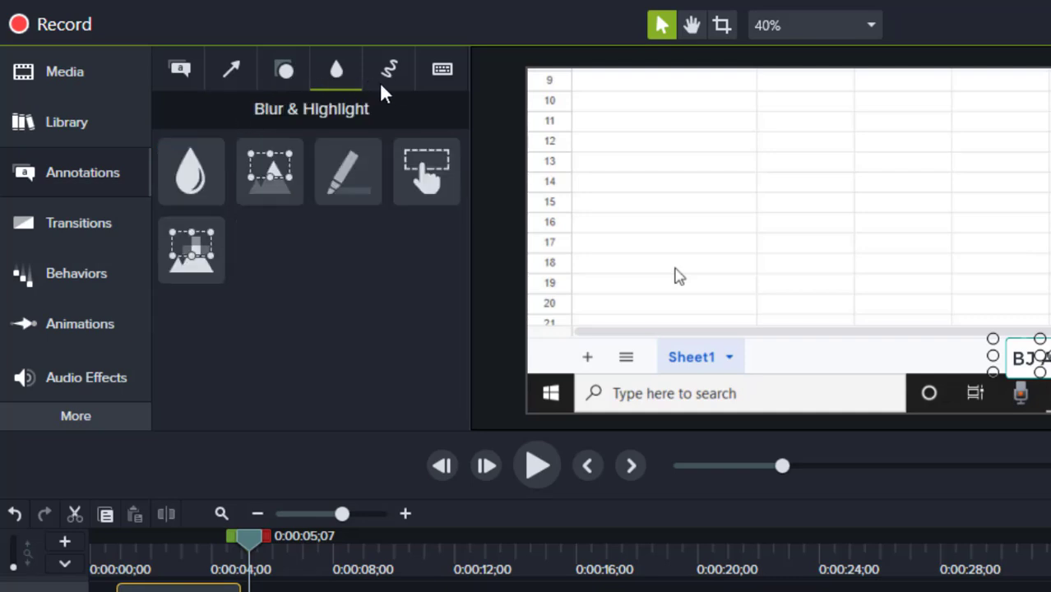
{"action": "left_click", "coordinate": [388, 81]}
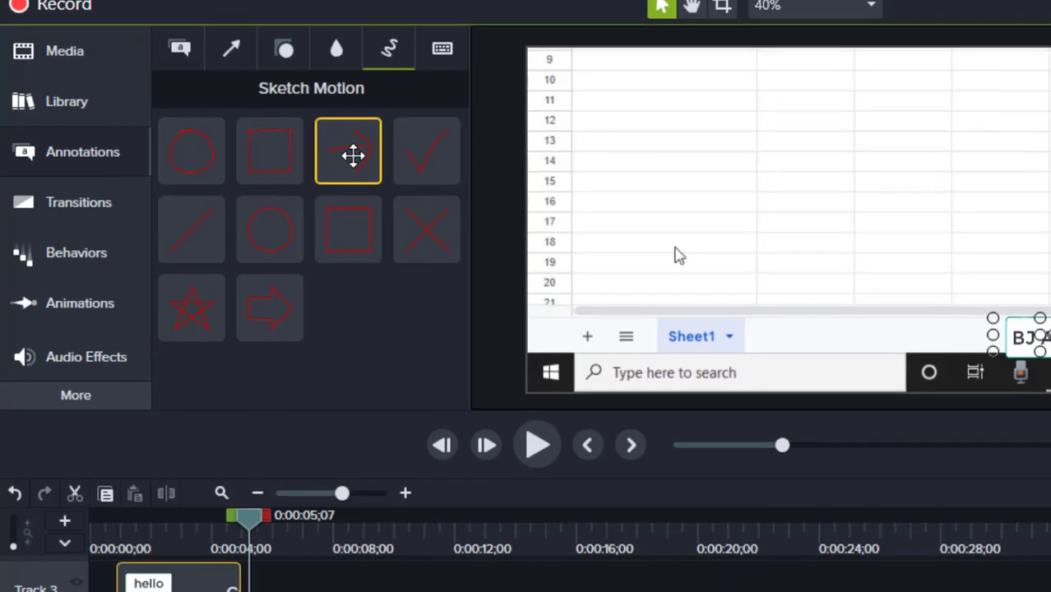
{"action": "left_click_drag", "start_coordinate": [354, 178], "coordinate": [282, 591]}
{"action": "left_click_drag", "start_coordinate": [282, 483], "coordinate": [279, 489]}
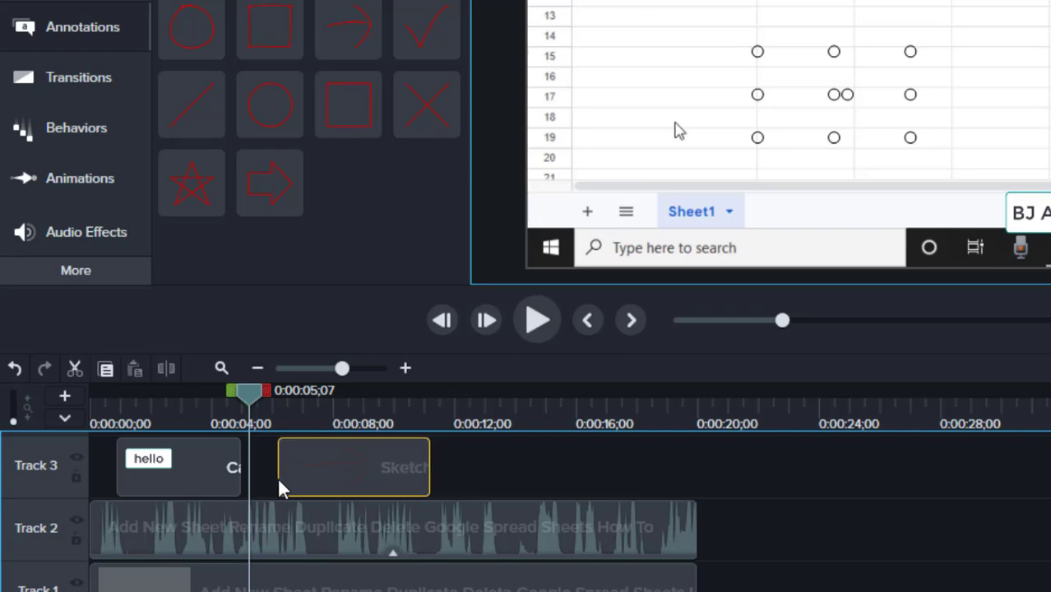
Lower the volume of the Track 2 audio clip and reselect the sketch arrow clip with the playhead at 0:00:05;27
{"action": "left_click", "coordinate": [269, 391]}
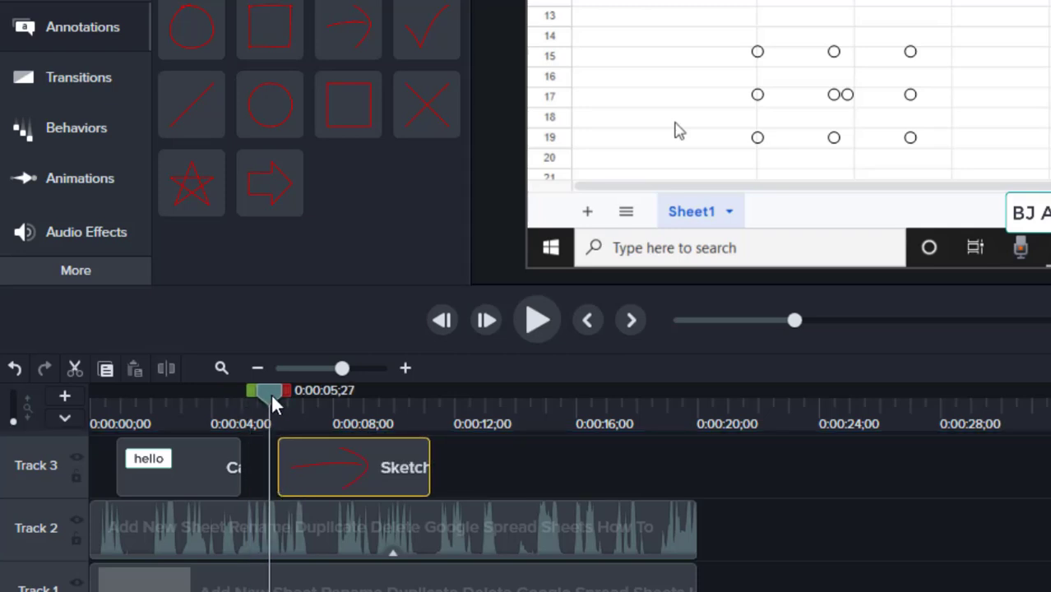
{"action": "left_click", "coordinate": [323, 544]}
{"action": "left_click_drag", "start_coordinate": [334, 515], "coordinate": [331, 540]}
{"action": "left_click", "coordinate": [322, 472]}
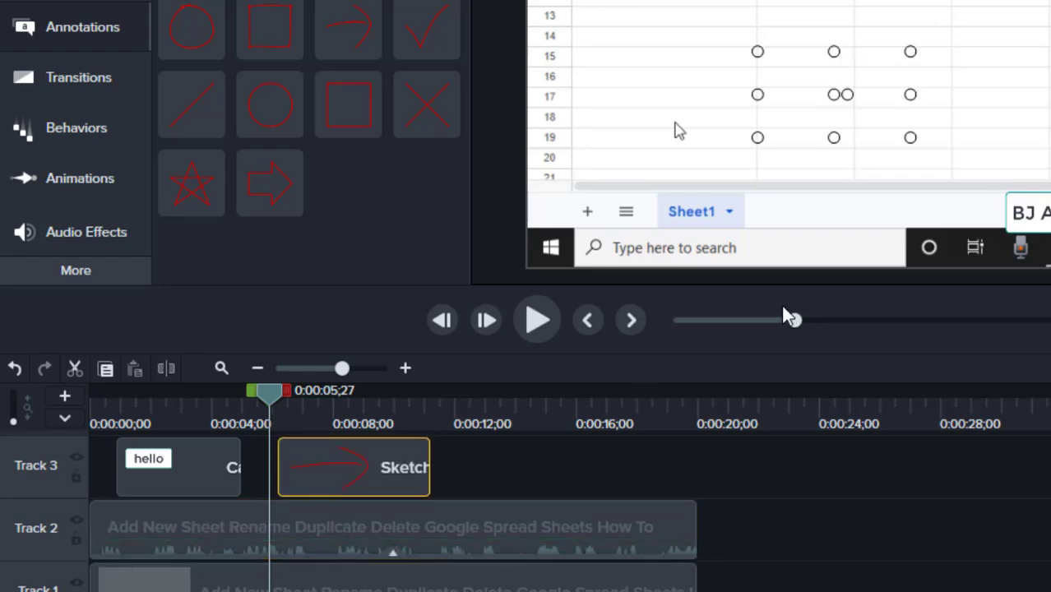
Play the sketch arrow's drawing animation through to 0:00:07;18 and shrink the arrow on the canvas
{"action": "left_click", "coordinate": [536, 312]}
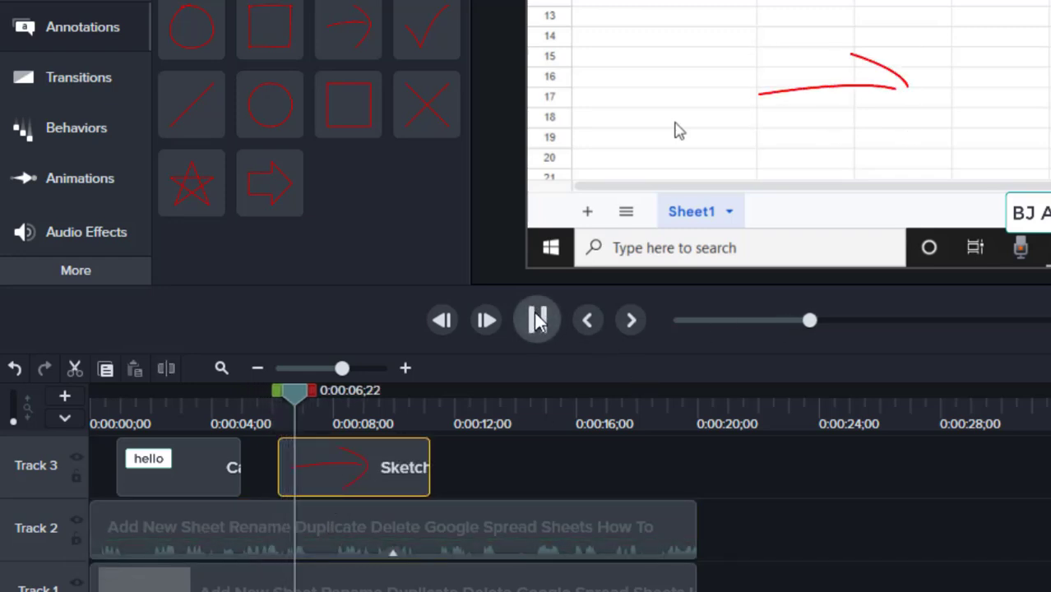
{"action": "left_click", "coordinate": [536, 321]}
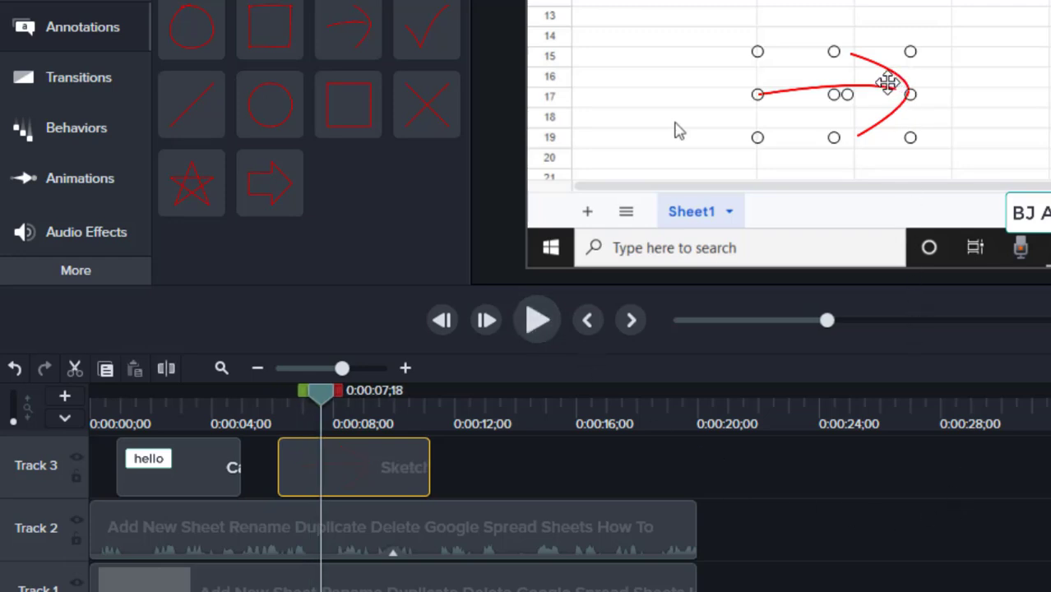
{"action": "left_click_drag", "start_coordinate": [910, 136], "coordinate": [869, 107]}
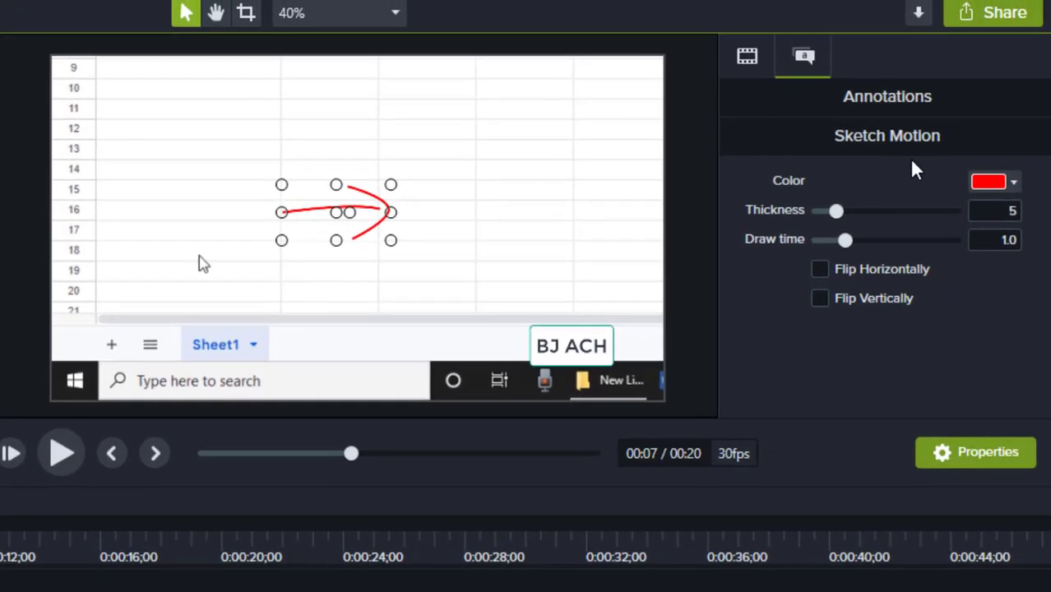
Recolor the sketch motion arrow from the color picker to a slightly dark green
{"action": "left_click", "coordinate": [991, 182]}
{"action": "left_click", "coordinate": [1008, 367]}
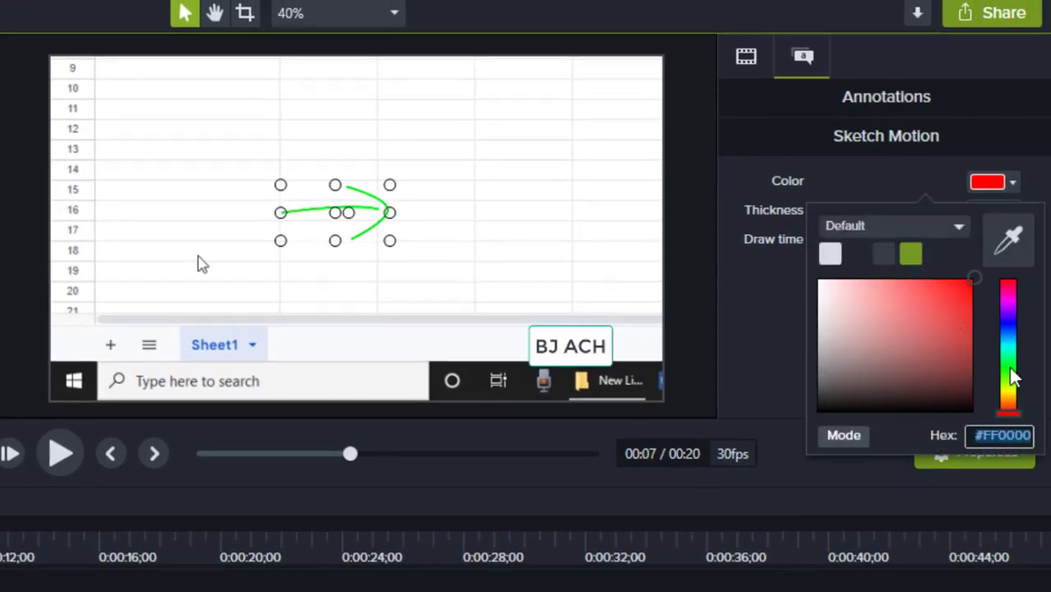
{"action": "left_click", "coordinate": [961, 324]}
{"action": "left_click", "coordinate": [559, 579]}
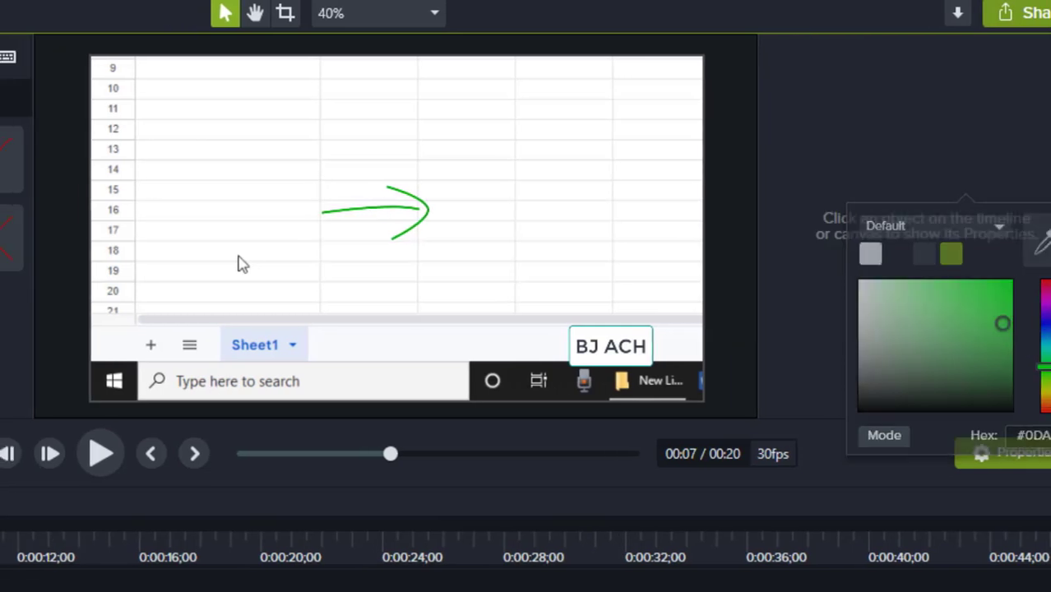
Move and tilt the green arrow so it points at the watermark label above the taskbar, and play it back from about 6 seconds
{"action": "left_click", "coordinate": [328, 210]}
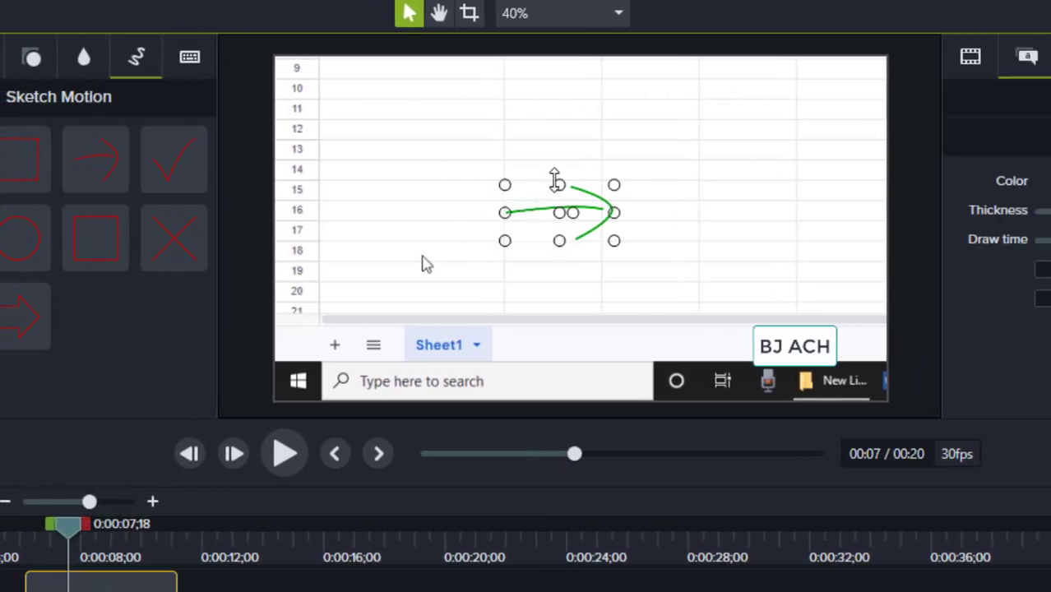
{"action": "mouse_move", "coordinate": [570, 212]}
{"action": "left_mouse_down"}
{"action": "mouse_move", "coordinate": [658, 272]}
{"action": "mouse_move", "coordinate": [637, 332]}
{"action": "left_mouse_up"}
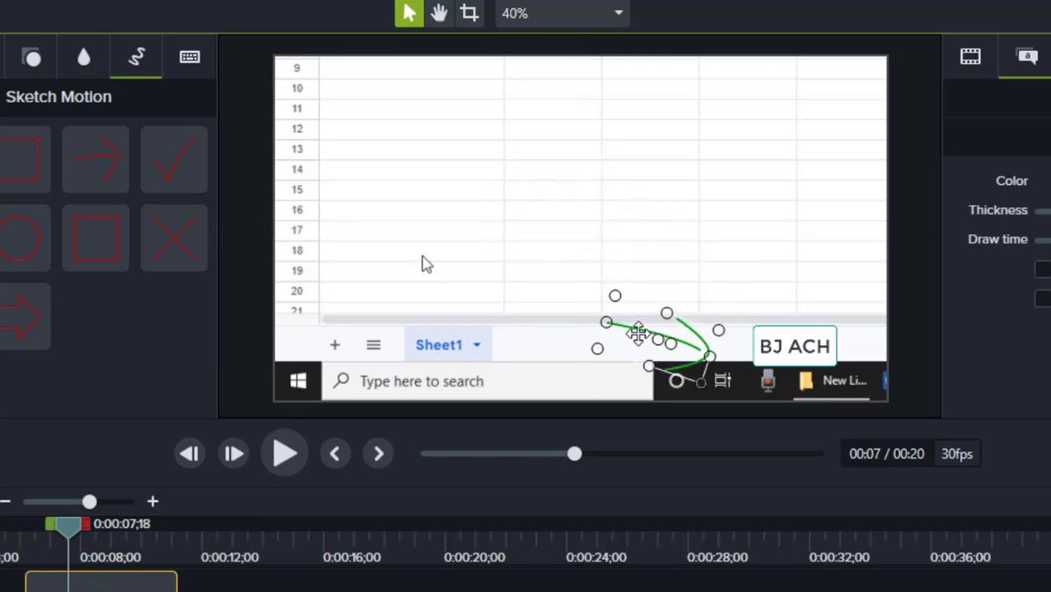
{"action": "left_click_drag", "start_coordinate": [69, 539], "coordinate": [14, 546]}
{"action": "left_click", "coordinate": [298, 456]}
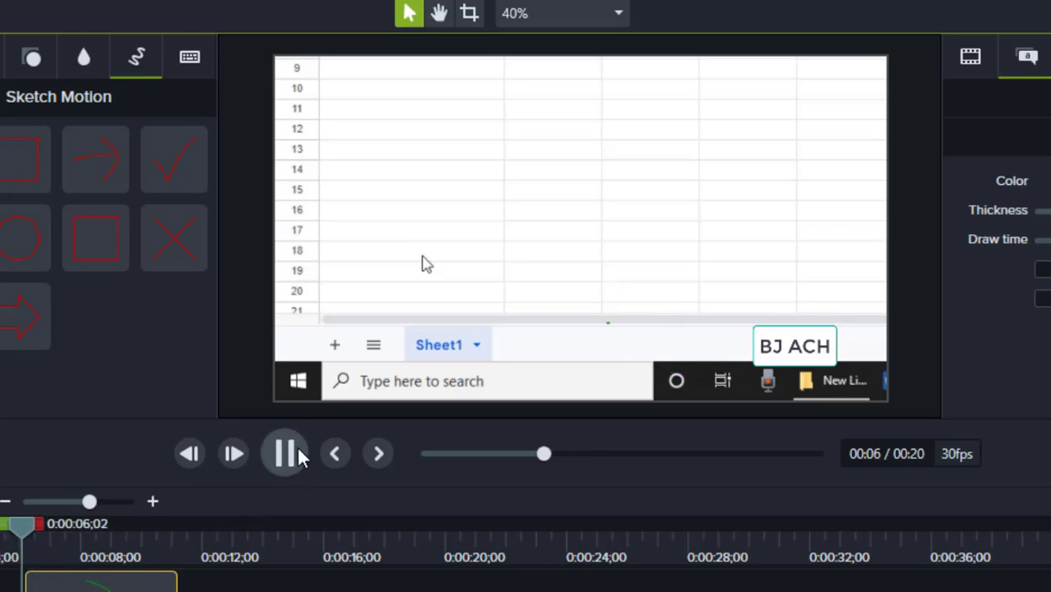
{"action": "left_click", "coordinate": [285, 453]}
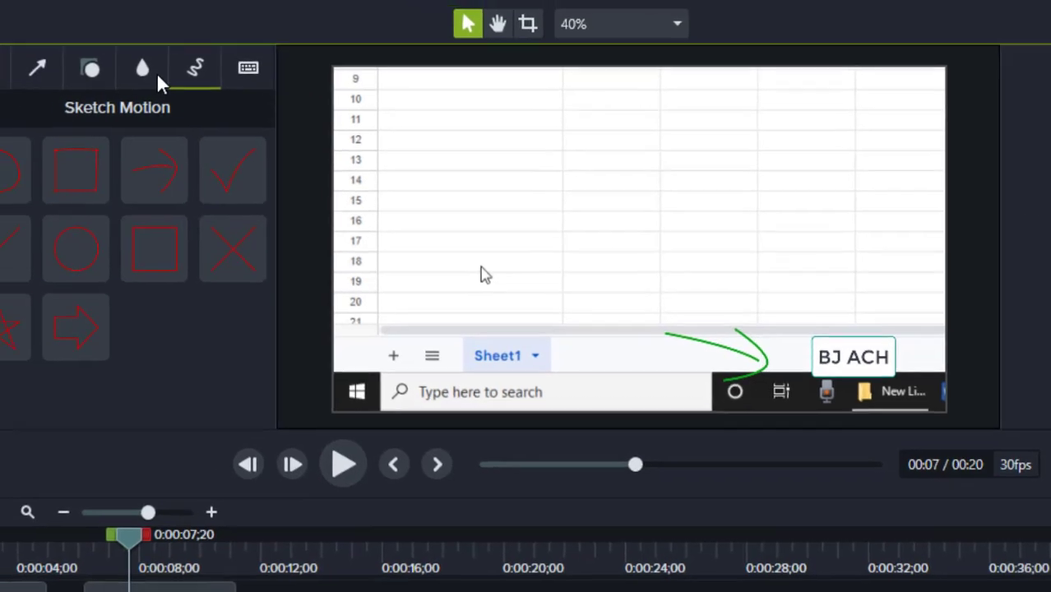
{"action": "left_click", "coordinate": [156, 76]}
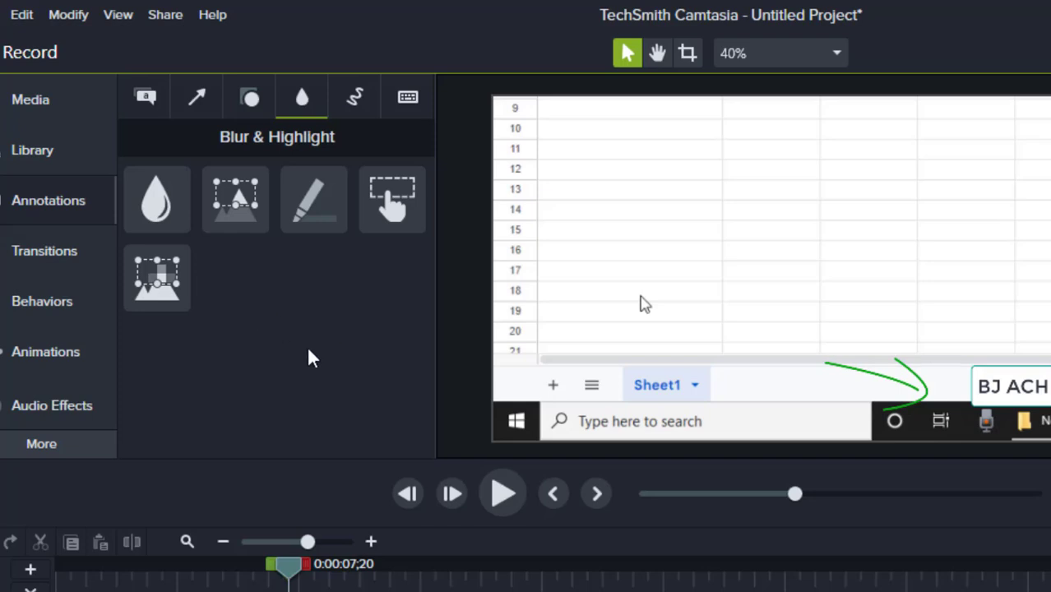
{"action": "left_click", "coordinate": [74, 446]}
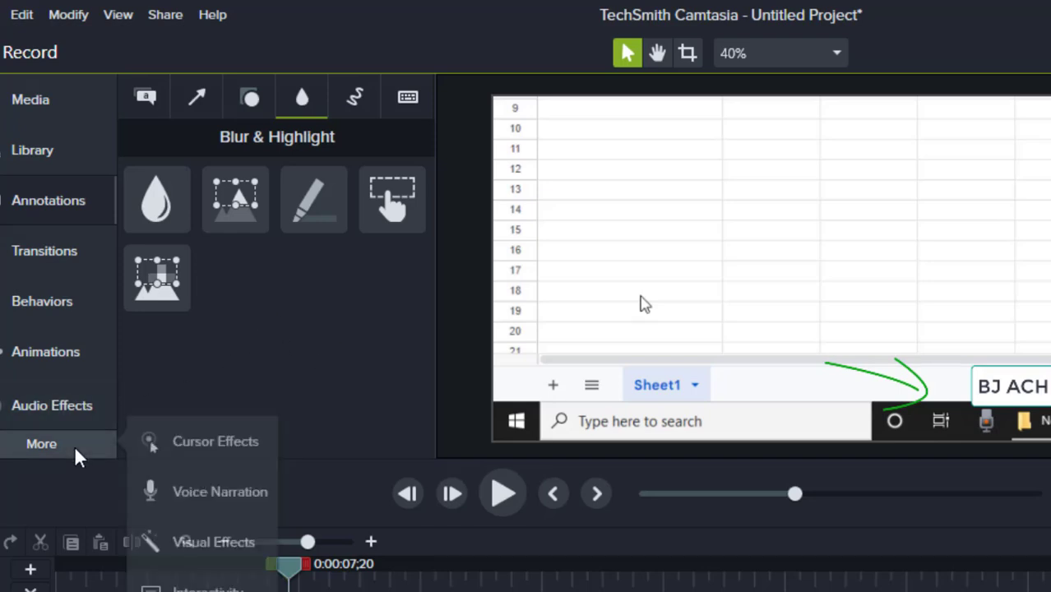
{"action": "left_click", "coordinate": [75, 447]}
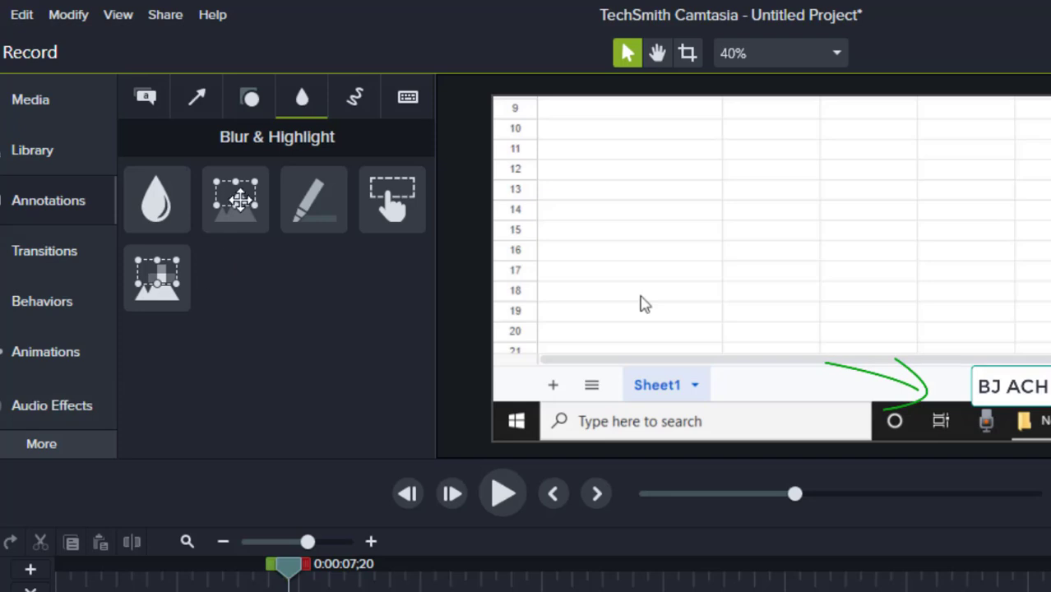
{"action": "left_click", "coordinate": [162, 103]}
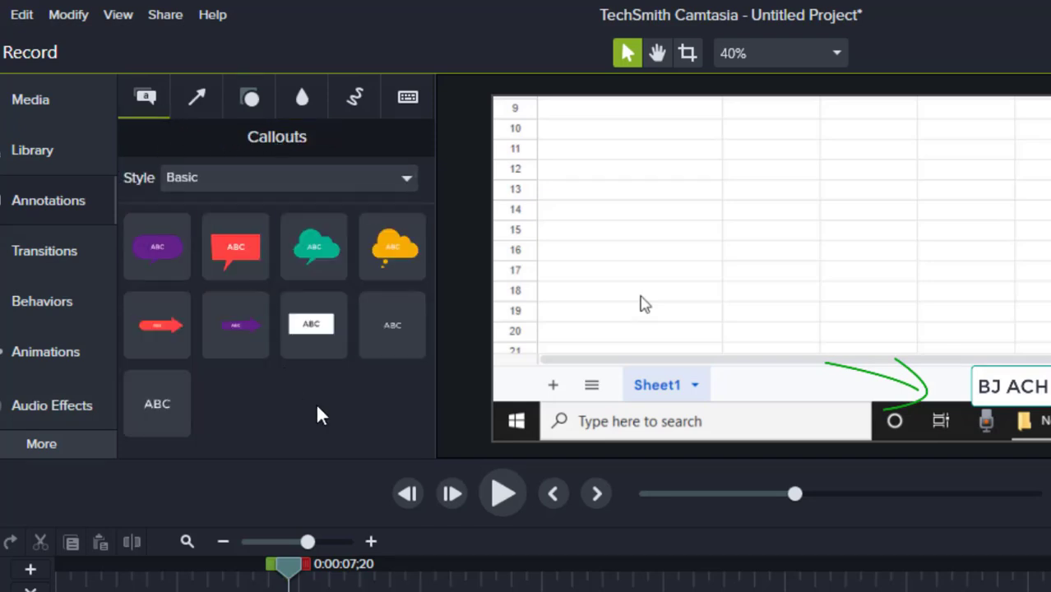
Add a Zoom-n-Pan animation to the video at 0:00:11;15, framing the lower-left Sheet1 tab area at 227% zoom
{"action": "left_click", "coordinate": [53, 363]}
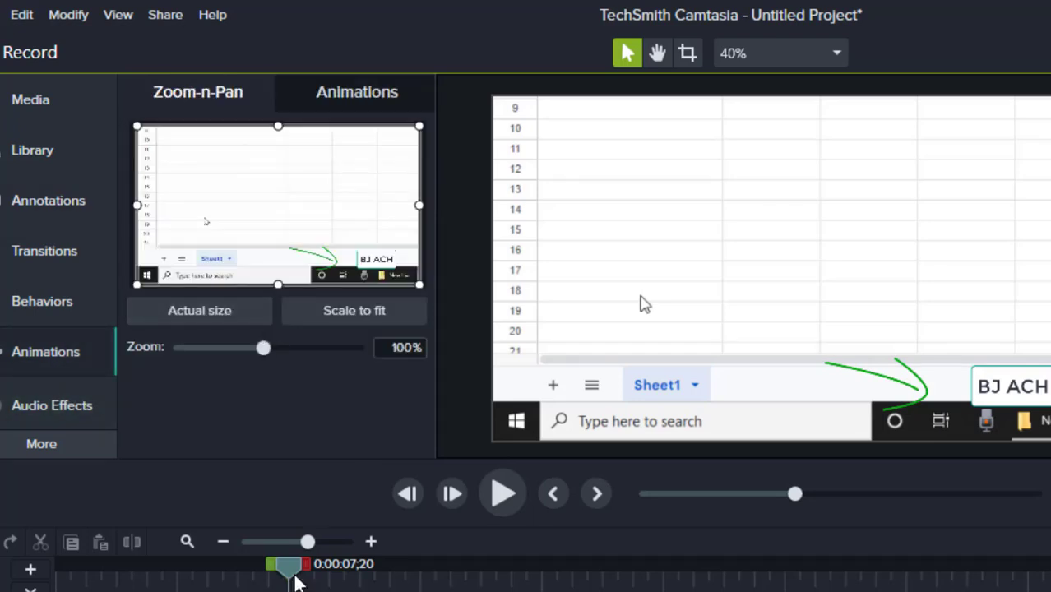
{"action": "left_click_drag", "start_coordinate": [362, 587], "coordinate": [405, 585]}
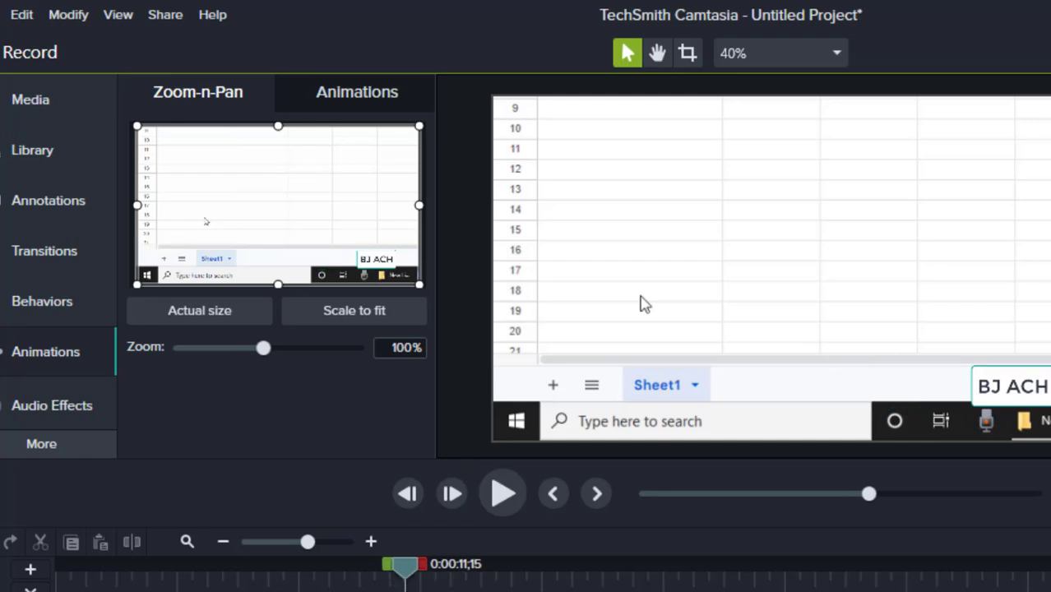
{"action": "left_click", "coordinate": [401, 591]}
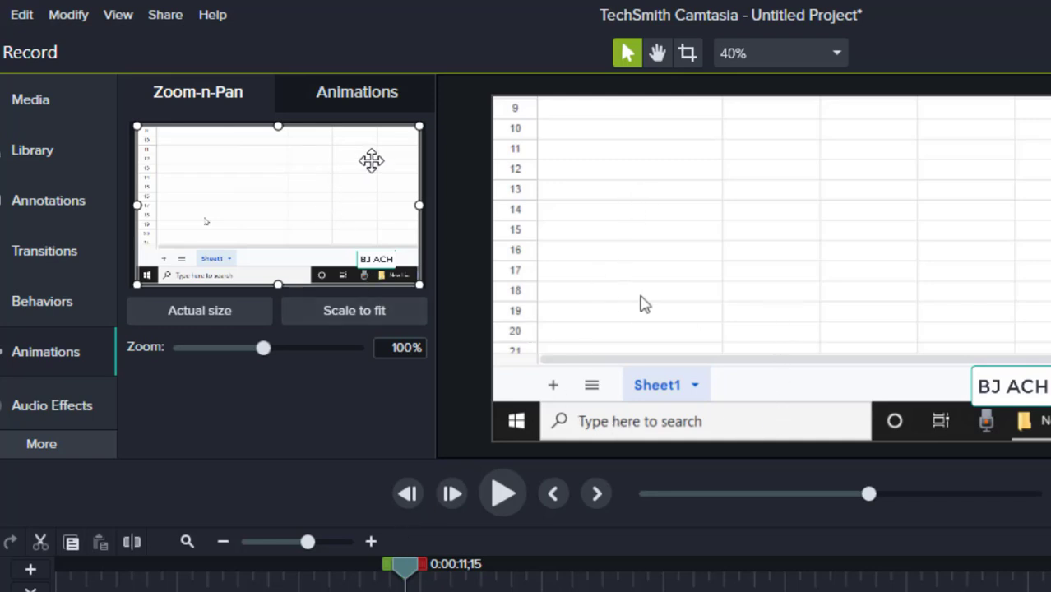
{"action": "left_click", "coordinate": [34, 350]}
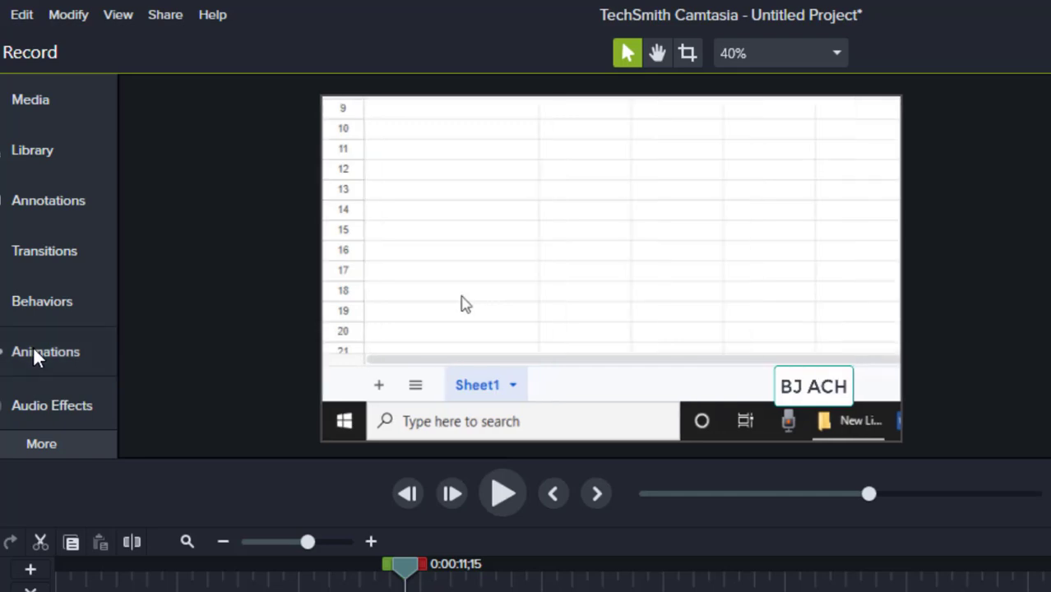
{"action": "left_click", "coordinate": [33, 350]}
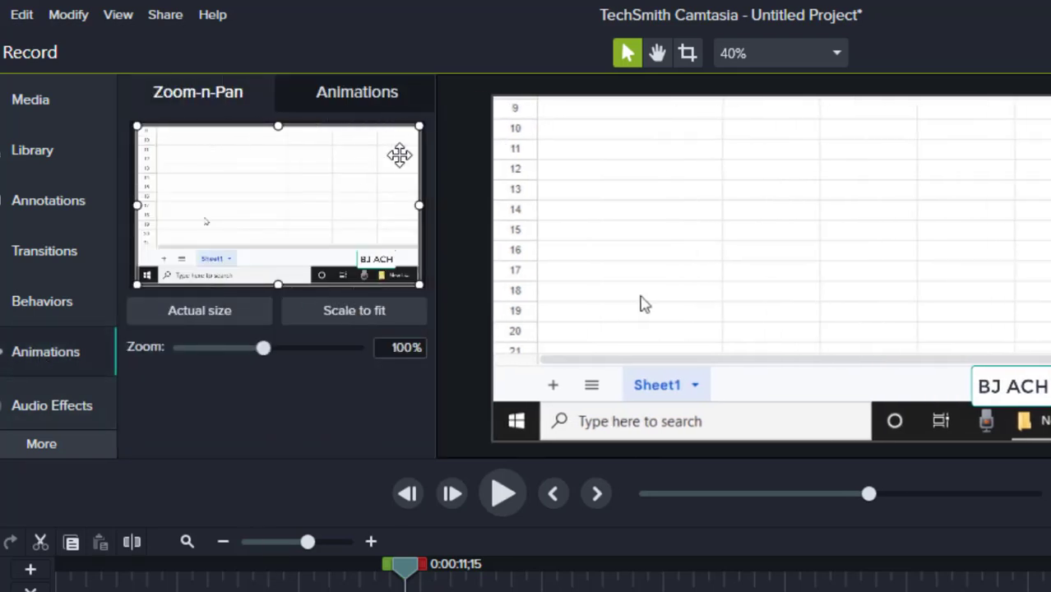
{"action": "left_click_drag", "start_coordinate": [421, 128], "coordinate": [261, 215]}
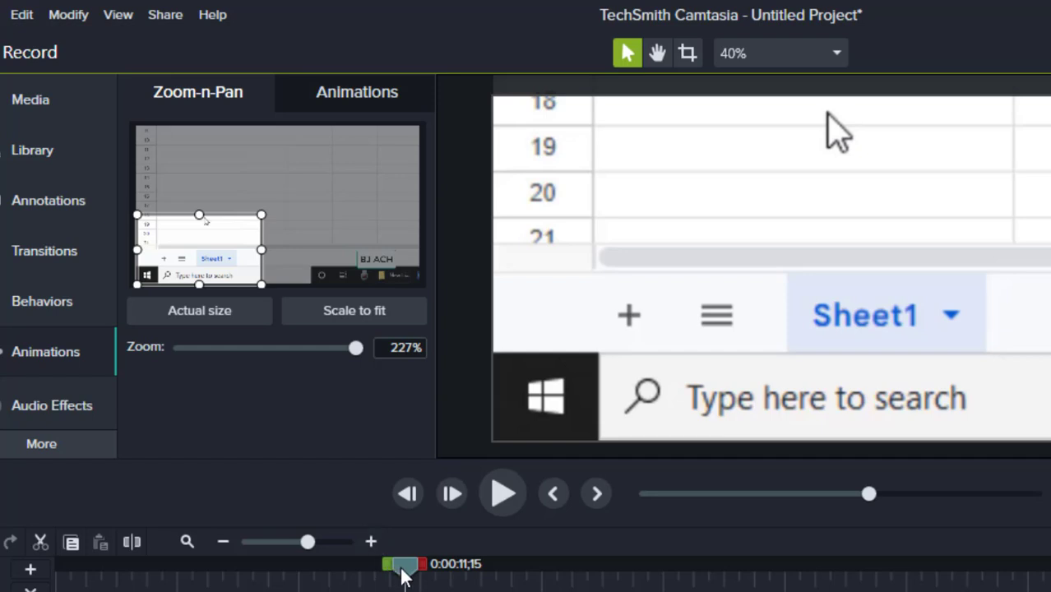
Play back the zoom animation from 0:00:10;16 to 0:00:12;13
{"action": "left_click_drag", "start_coordinate": [403, 576], "coordinate": [375, 576]}
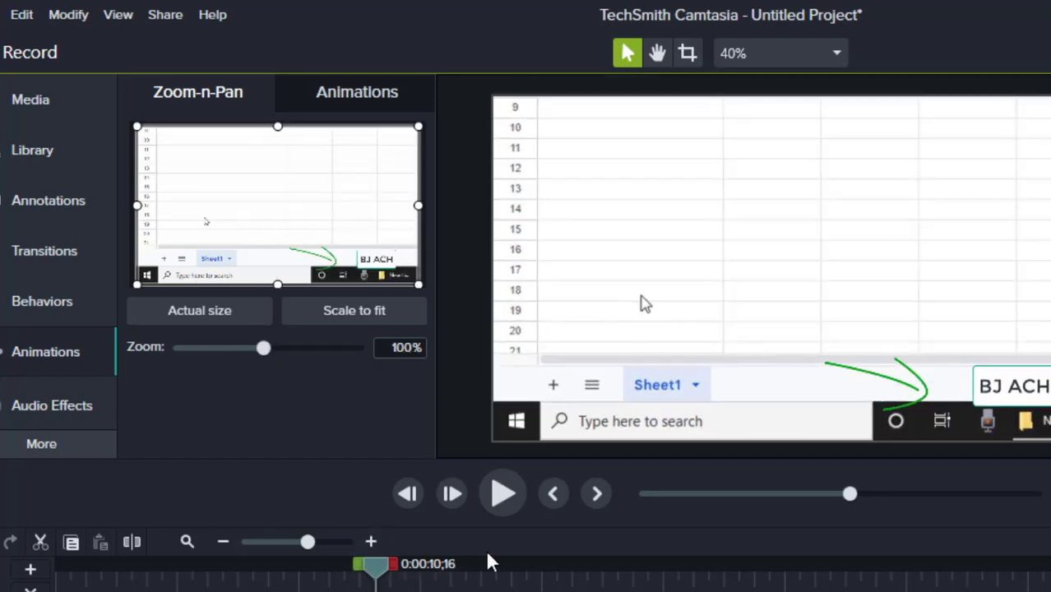
{"action": "left_click", "coordinate": [501, 511]}
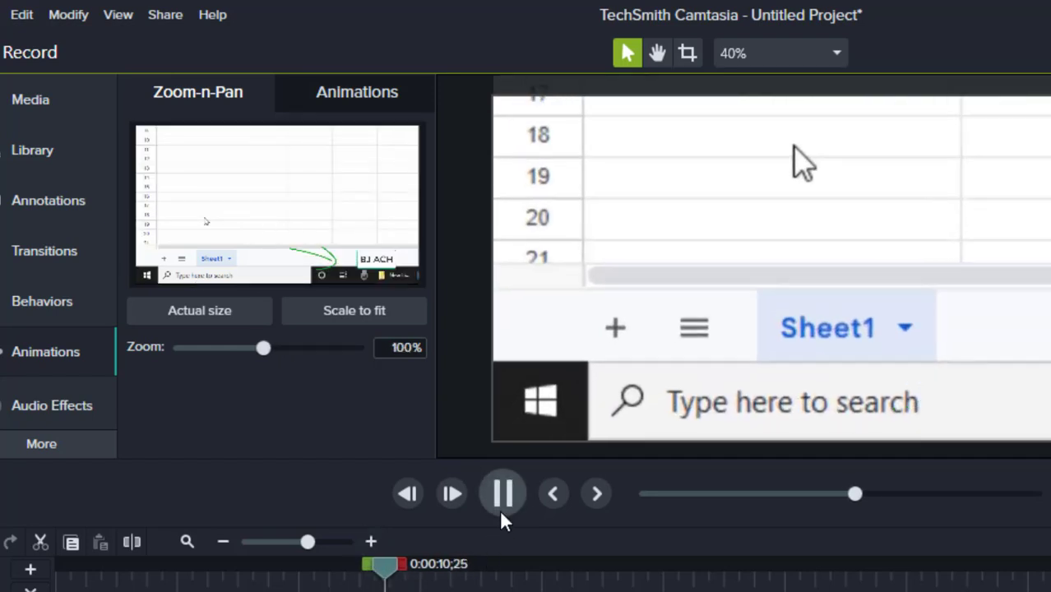
{"action": "left_click", "coordinate": [501, 502]}
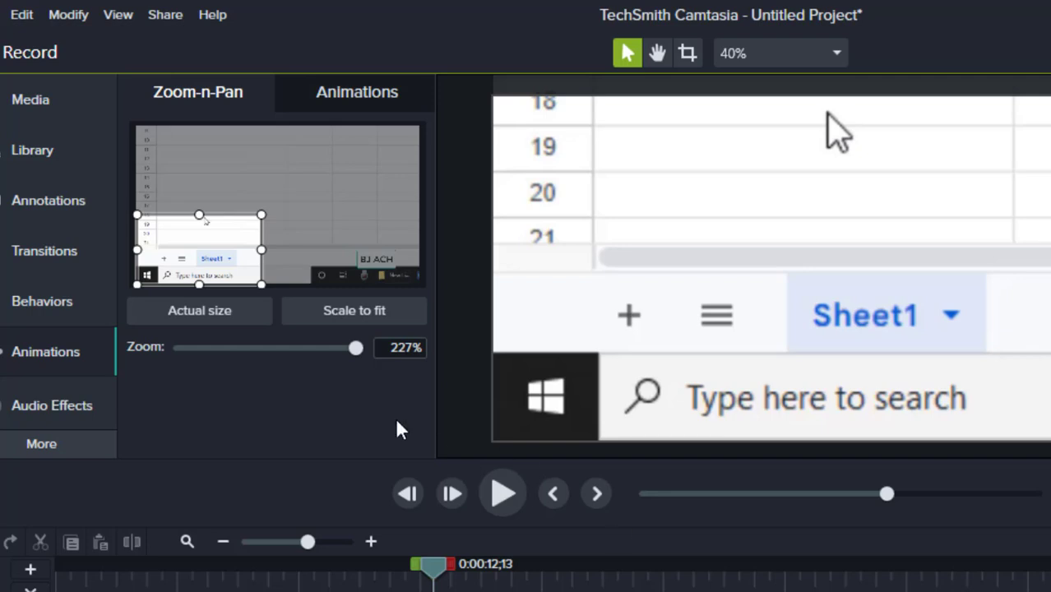
{"action": "left_click", "coordinate": [73, 117]}
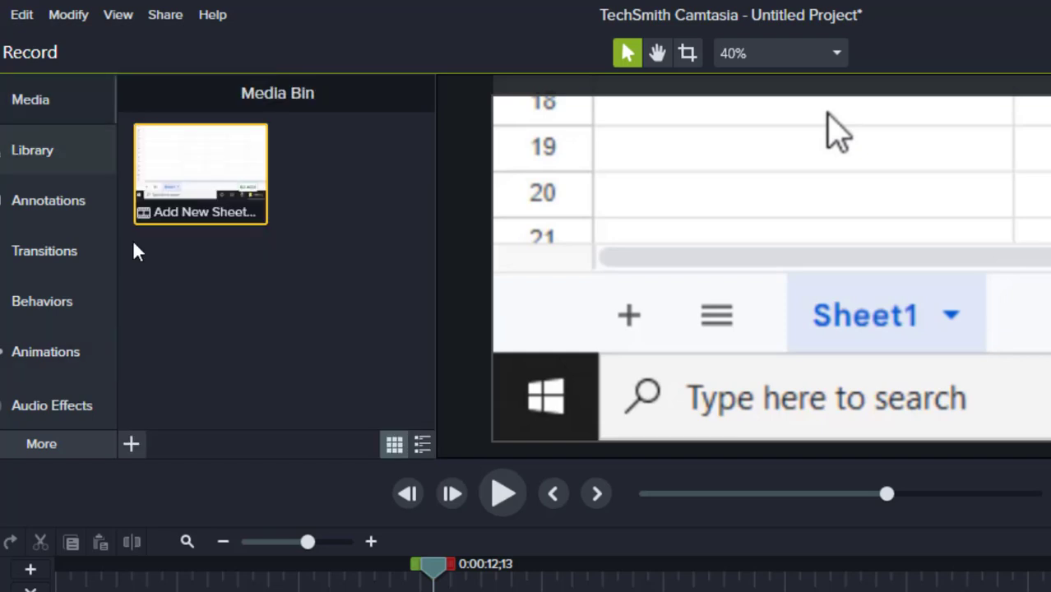
{"action": "left_click", "coordinate": [135, 445]}
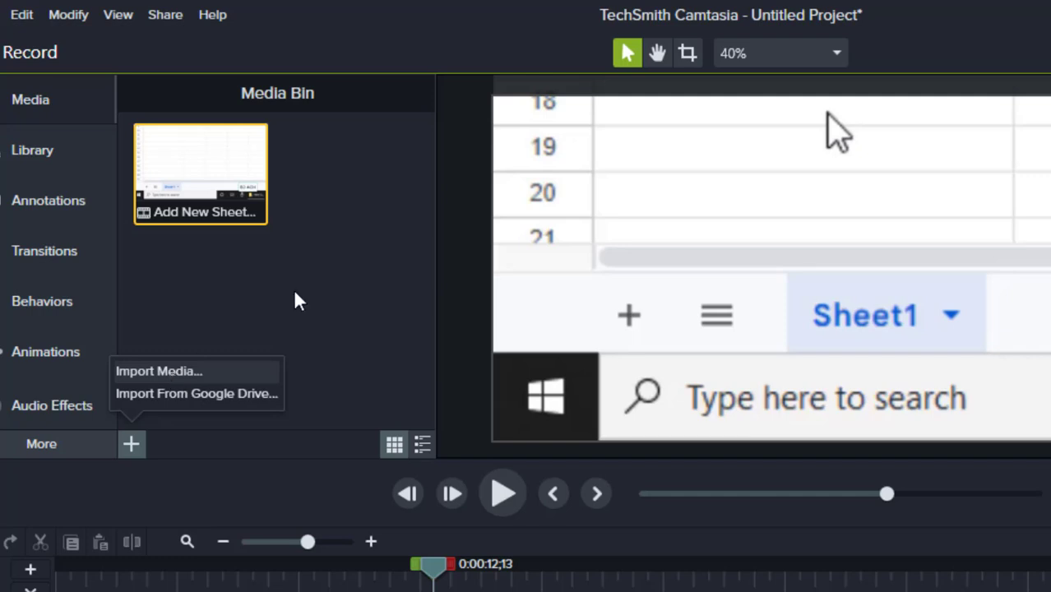
{"action": "left_click", "coordinate": [340, 276]}
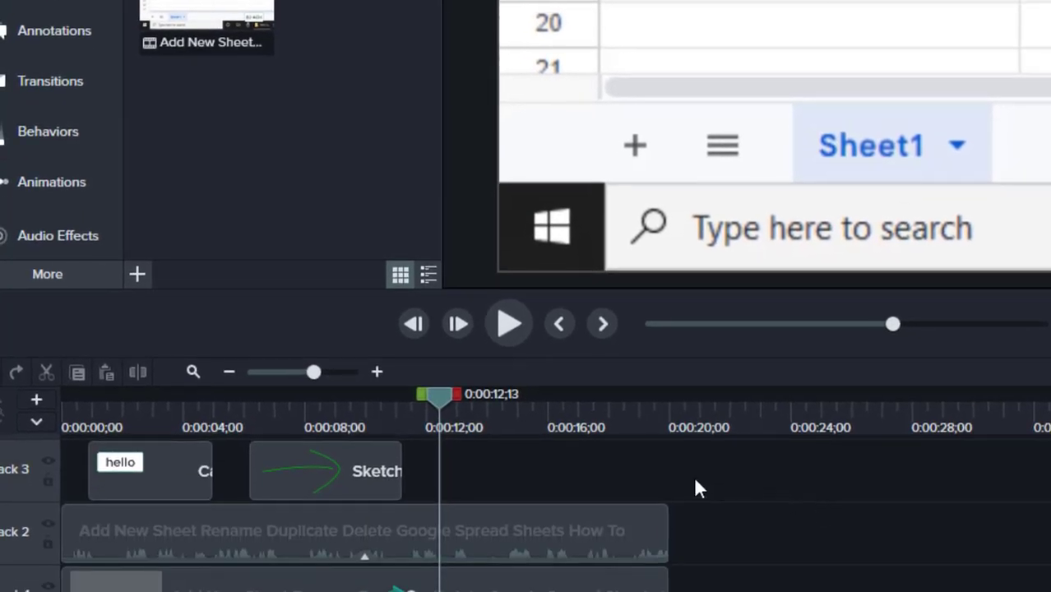
Select all timeline clips and set up a local file export with the MP4 only (up to 1080p) preset, continuing to the save options
{"action": "key", "text": "ctrl+a"}
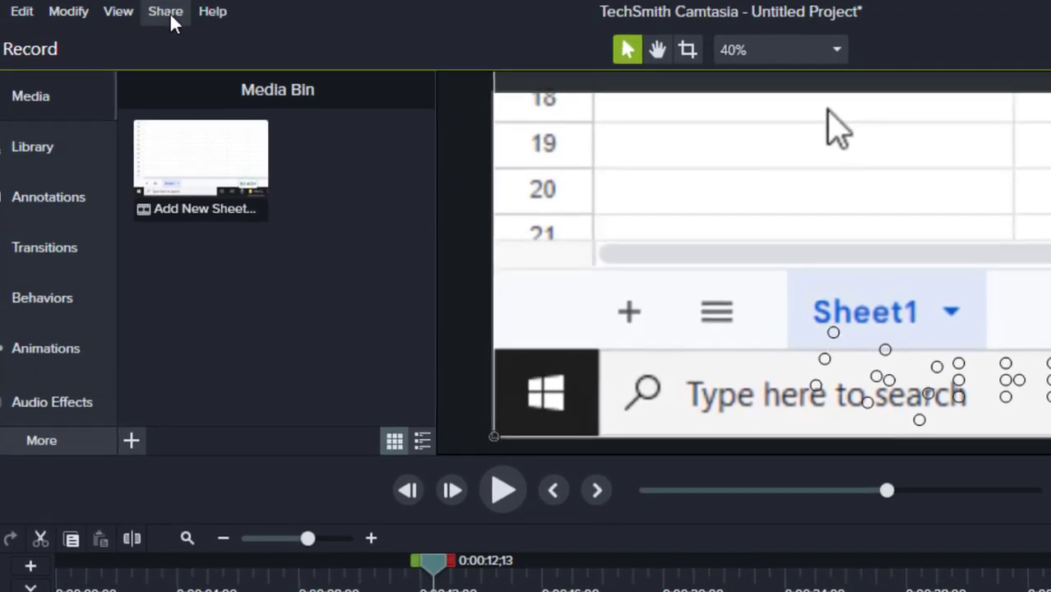
{"action": "left_click", "coordinate": [167, 13]}
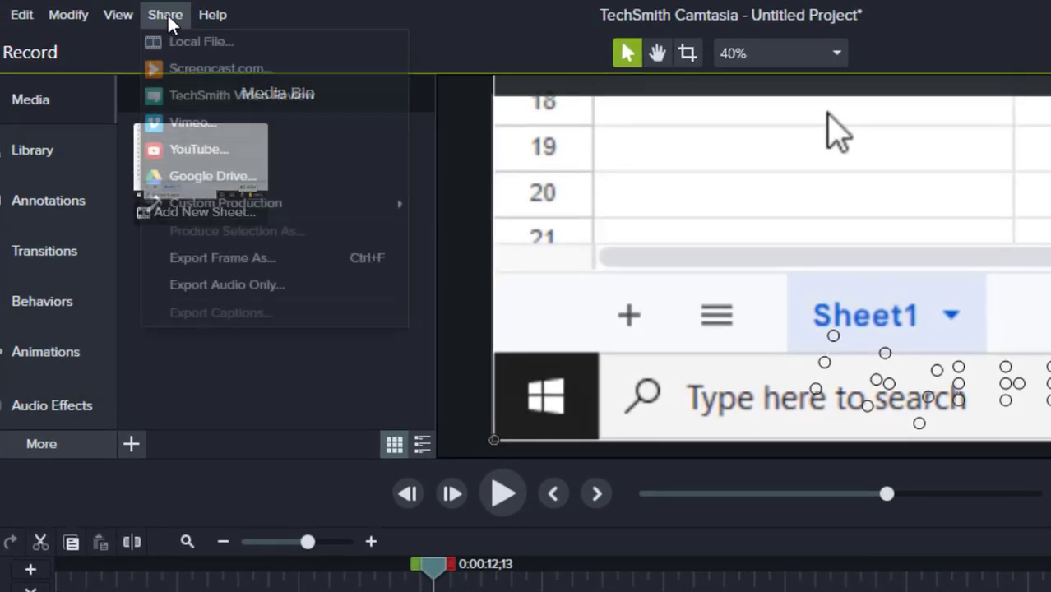
{"action": "left_click", "coordinate": [192, 38]}
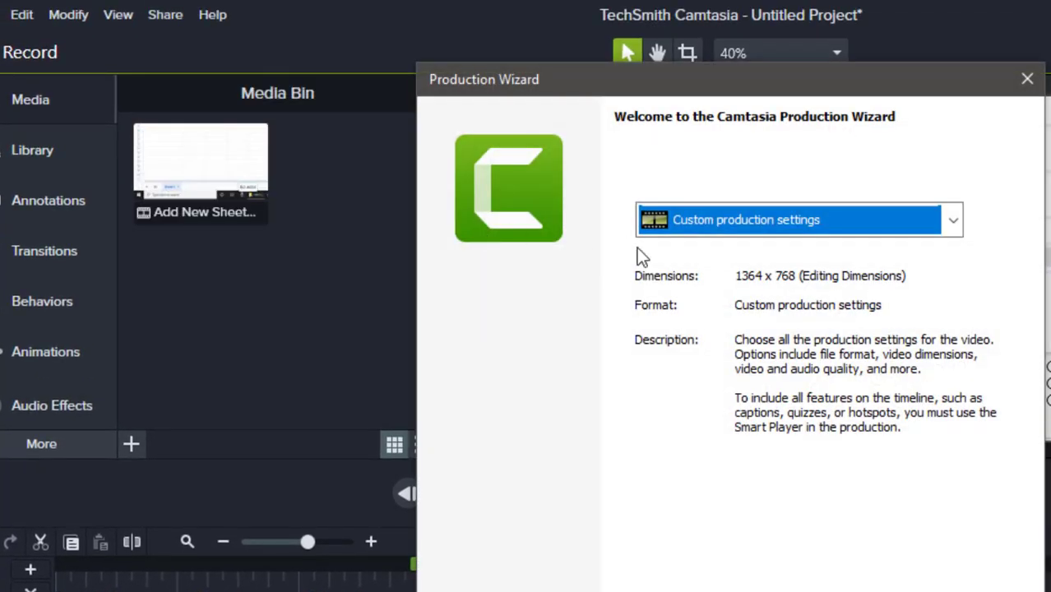
{"action": "left_click", "coordinate": [707, 222]}
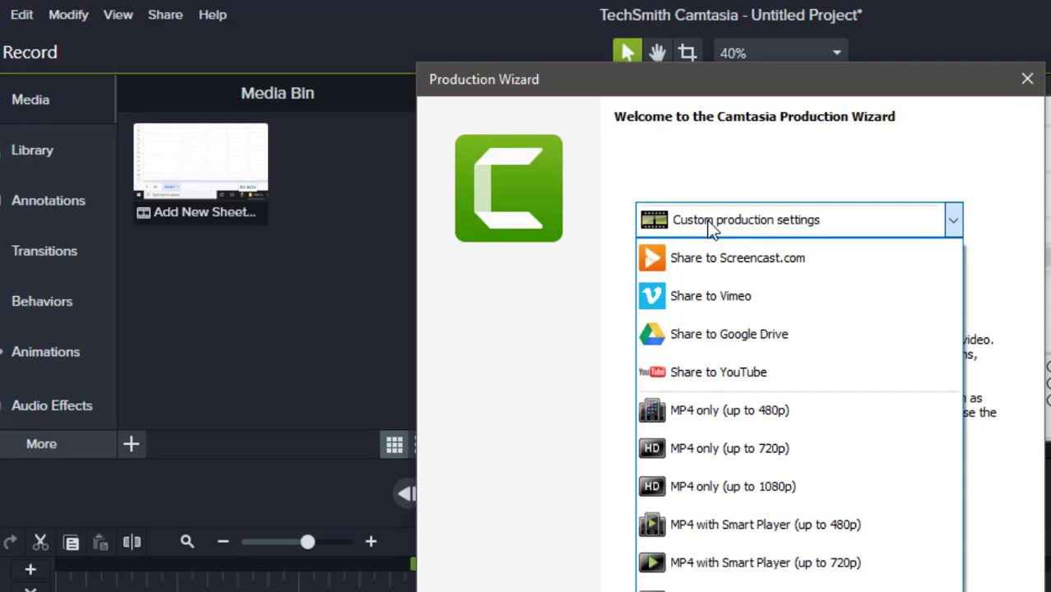
{"action": "left_click", "coordinate": [780, 487]}
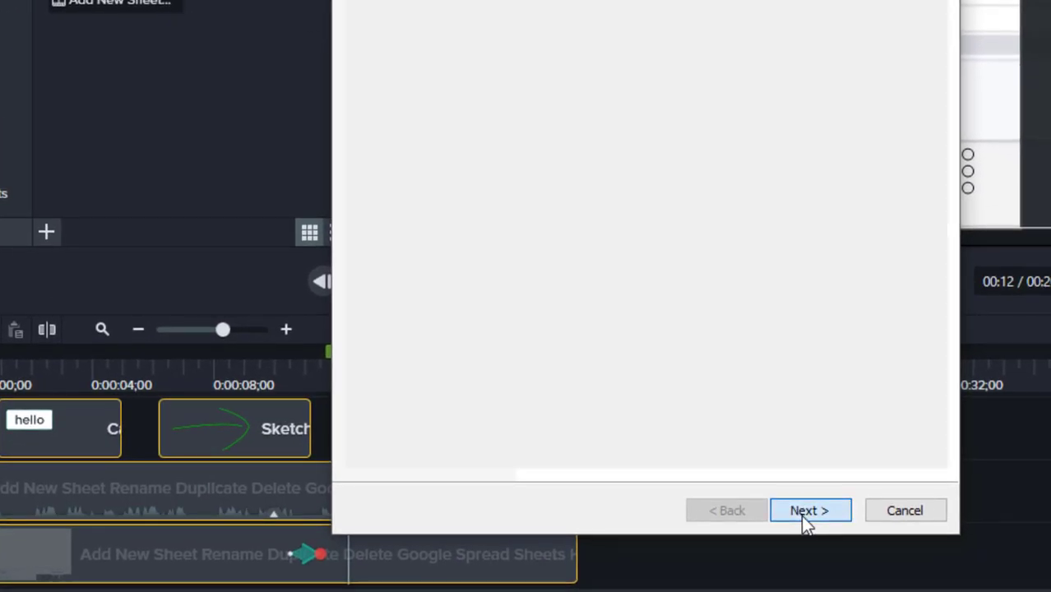
{"action": "left_click", "coordinate": [804, 514]}
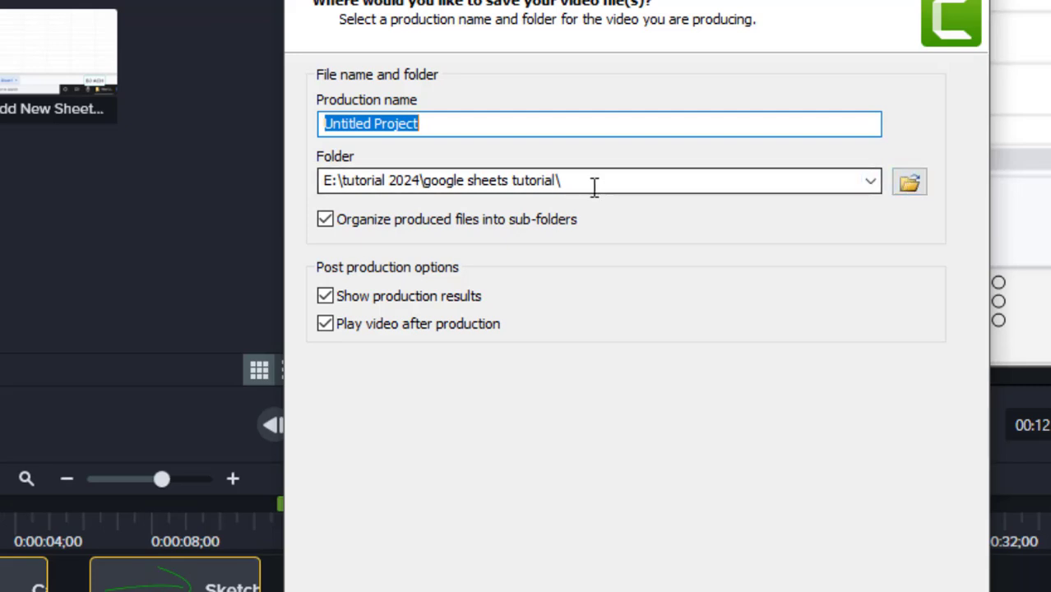
Select the production name for editing, cancel the export, and deselect the timeline clips
{"action": "left_click", "coordinate": [453, 125]}
{"action": "left_click_drag", "start_coordinate": [453, 125], "coordinate": [300, 129]}
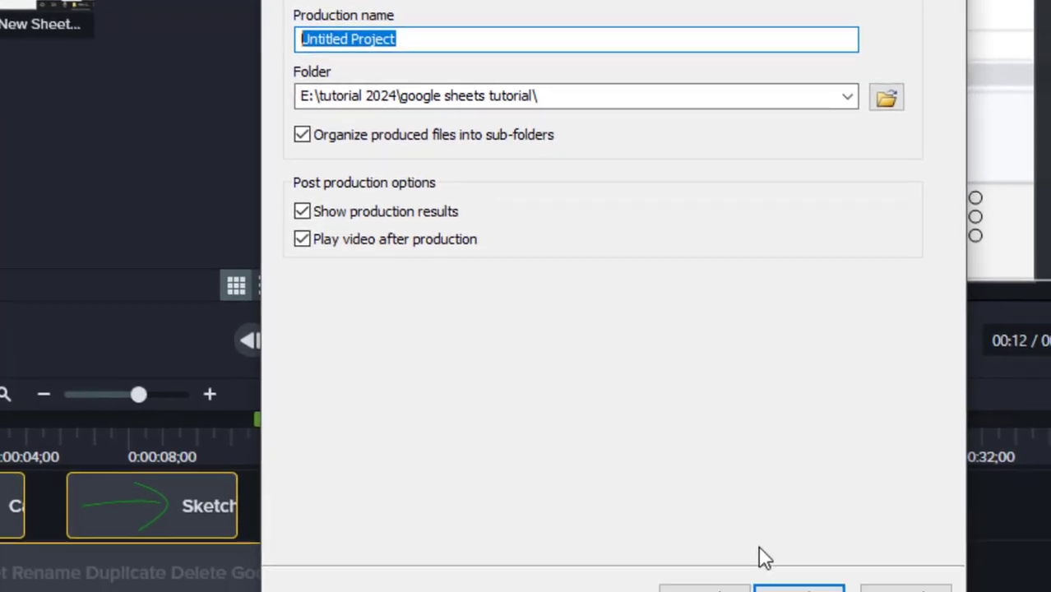
{"action": "left_click", "coordinate": [895, 535]}
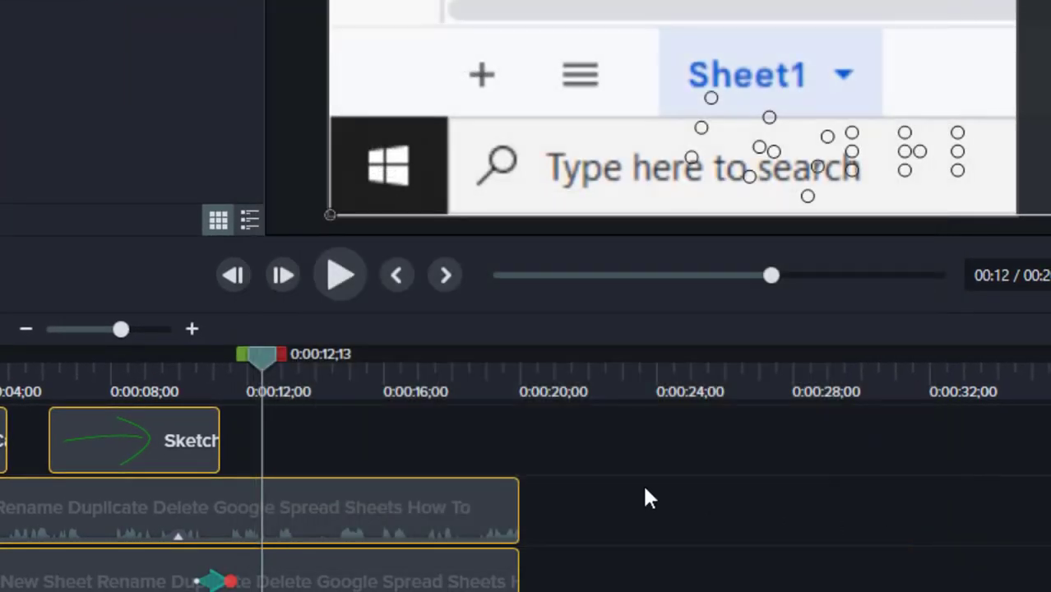
{"action": "left_click", "coordinate": [562, 485]}
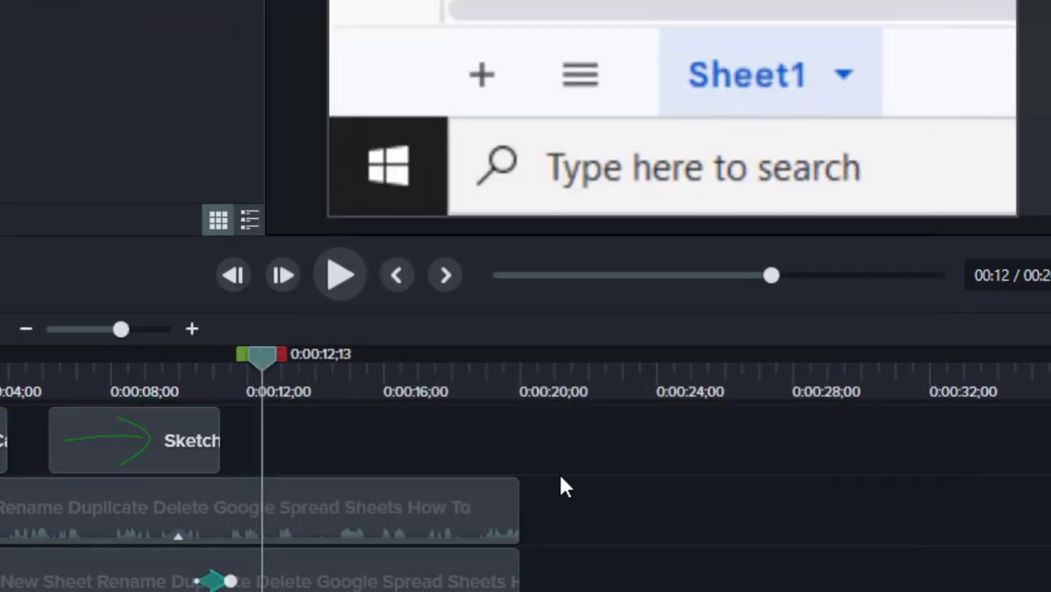